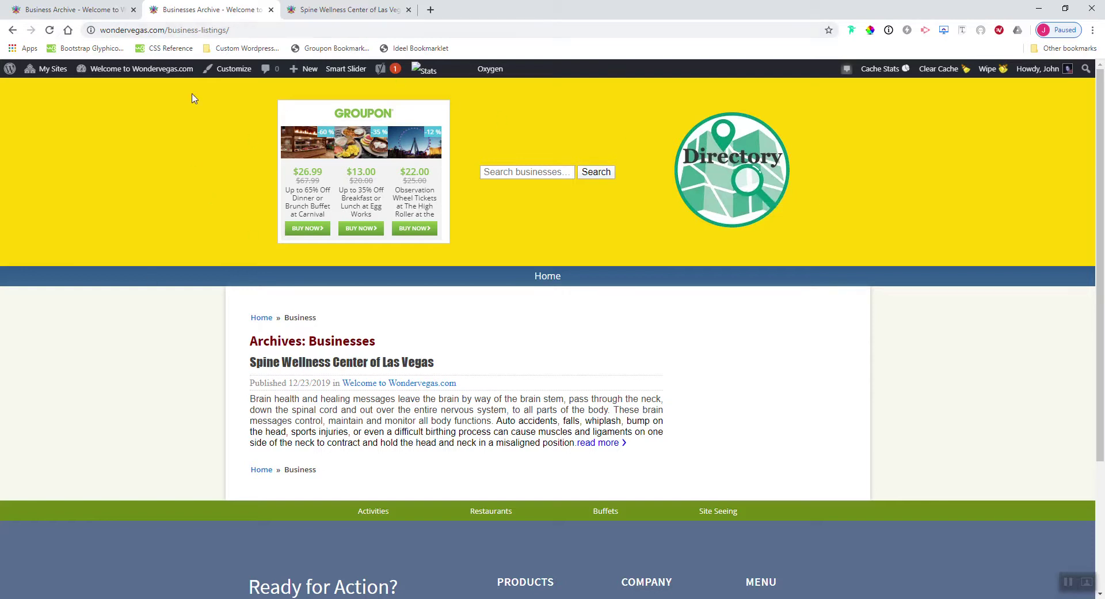
# - Follow the Directory logo link from the Spine Wellness Center listing to the Businesses archive, and return to the Business Archive template
pyautogui.click(353, 8)
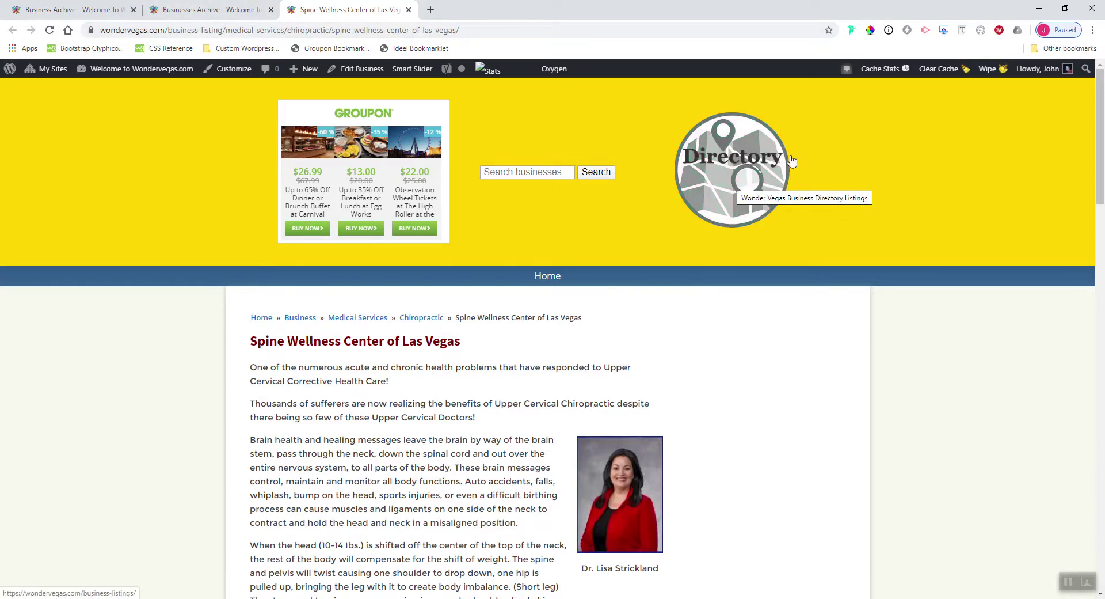
pyautogui.click(758, 163)
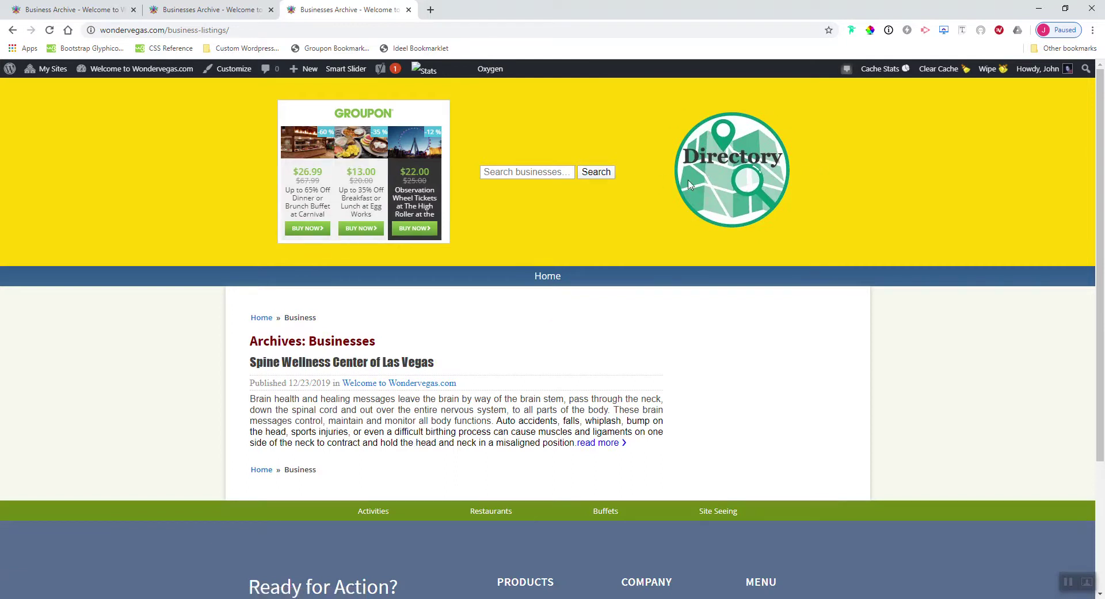
pyautogui.click(199, 11)
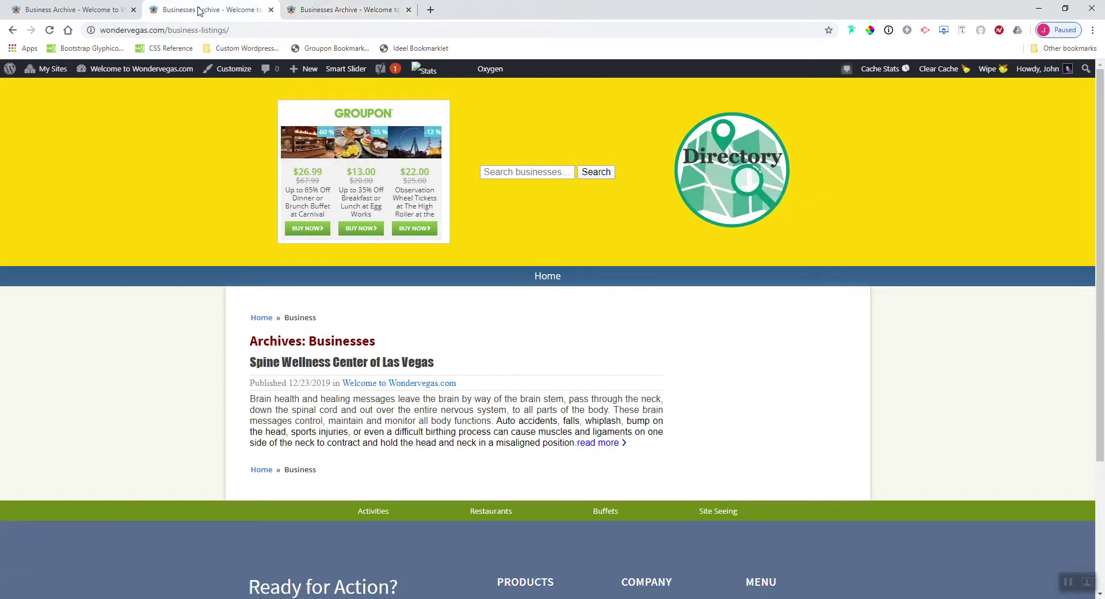
pyautogui.click(66, 10)
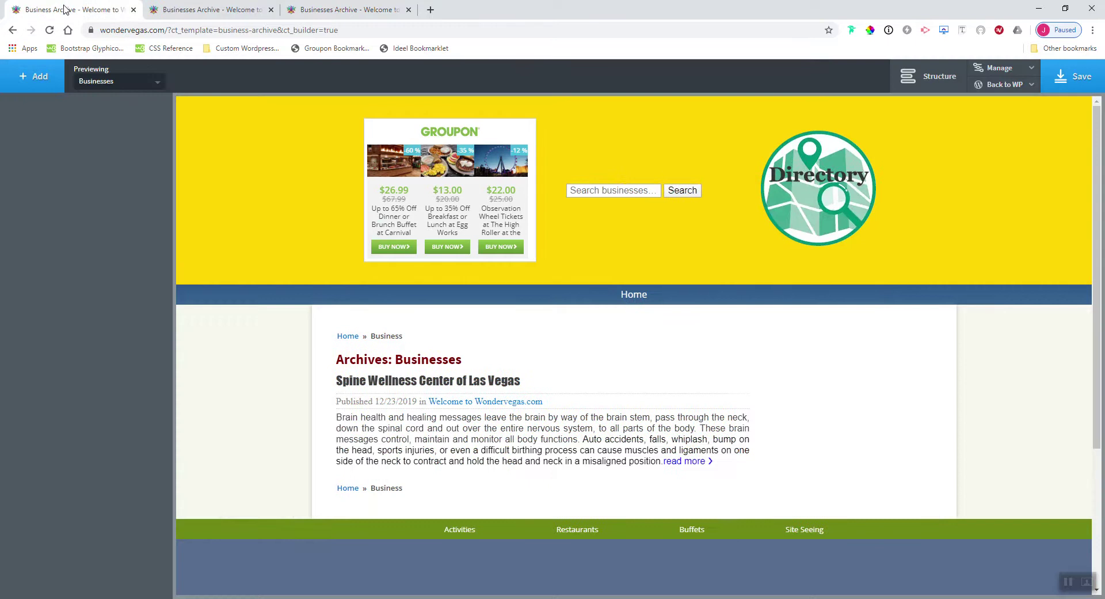
# - Examine the PHP & HTML code of the header code block that outputs the Directory logo, with the page structure shown
pyautogui.click(852, 181)
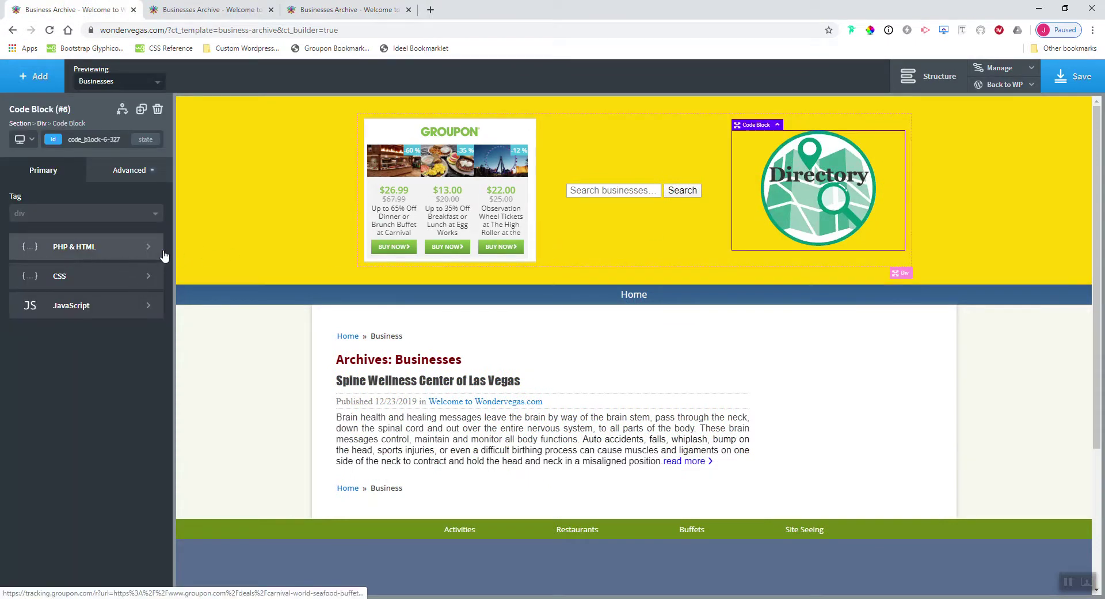
pyautogui.click(930, 78)
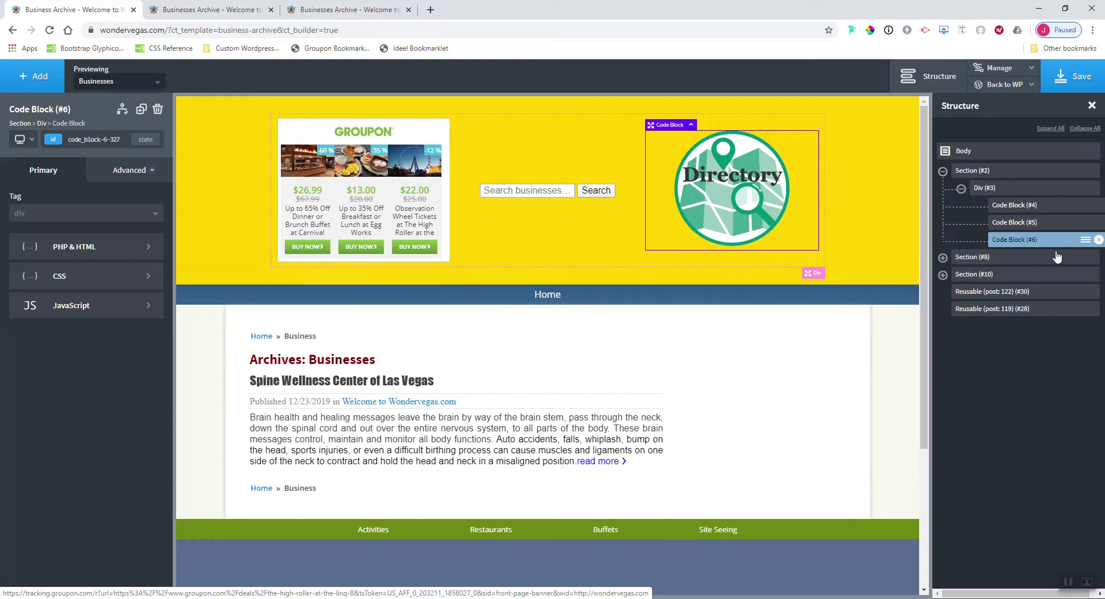
pyautogui.click(109, 247)
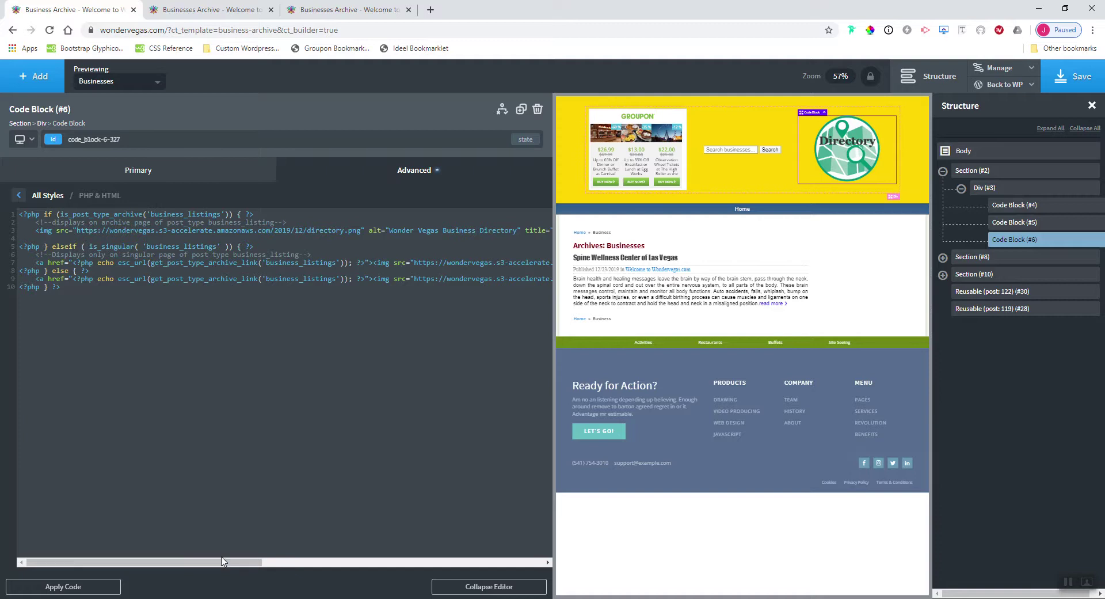
pyautogui.moveTo(213, 559); pyautogui.dragTo(146, 365)
# - Compare the Directory logo on the Businesses archive page and the Spine Wellness Center listing, and return to the template
pyautogui.click(205, 10)
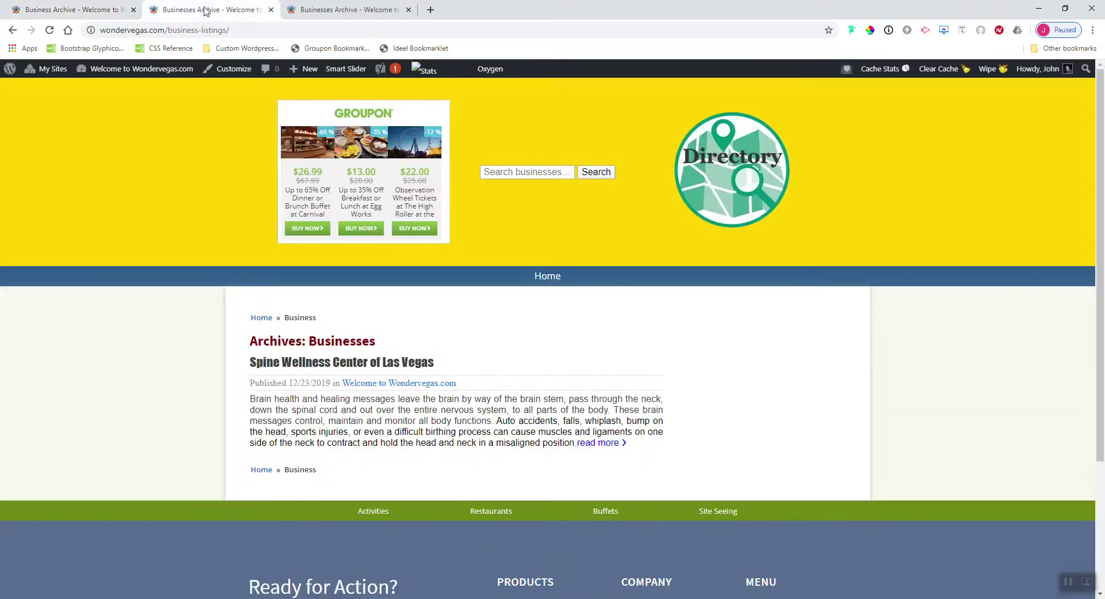
pyautogui.click(346, 12)
pyautogui.click(230, 13)
pyautogui.click(615, 443)
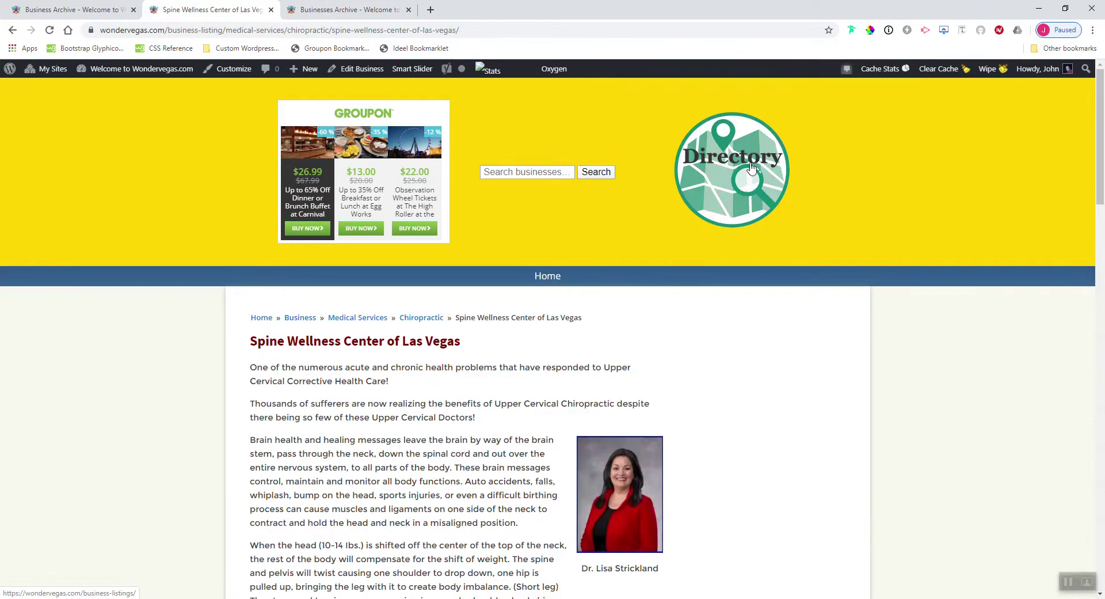
pyautogui.click(342, 10)
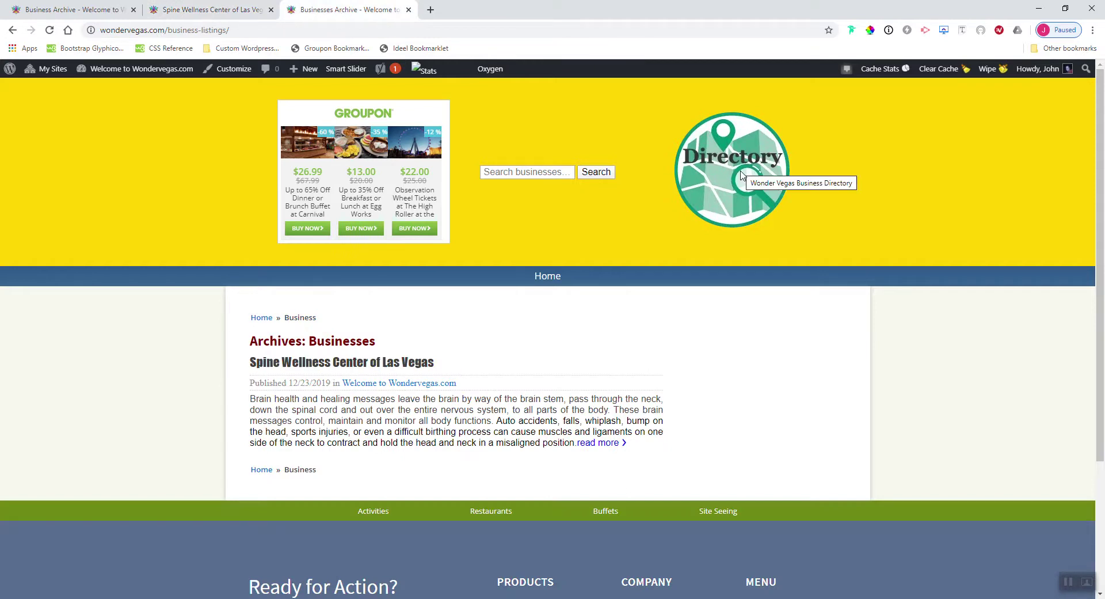
pyautogui.click(178, 9)
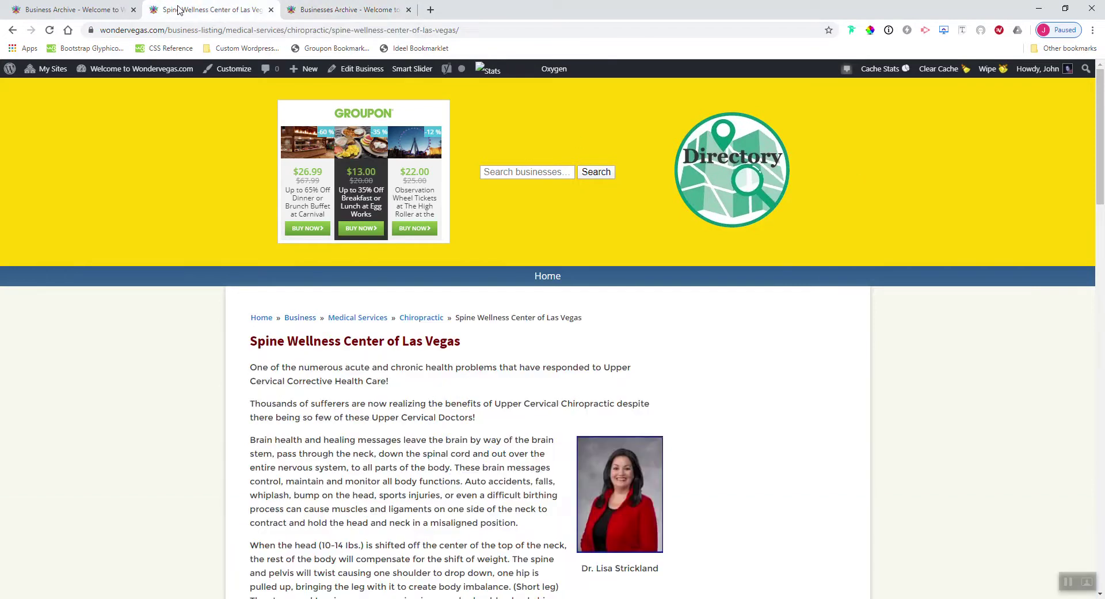
pyautogui.click(124, 9)
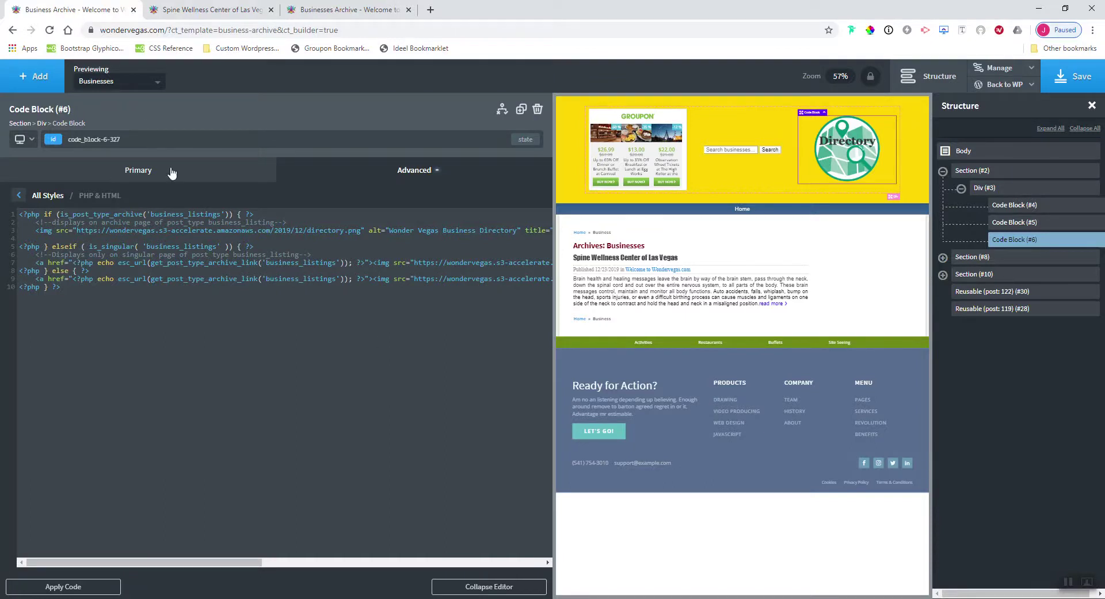
# - Add an Image element directly under the Body of the Business Archive template
pyautogui.click(190, 172)
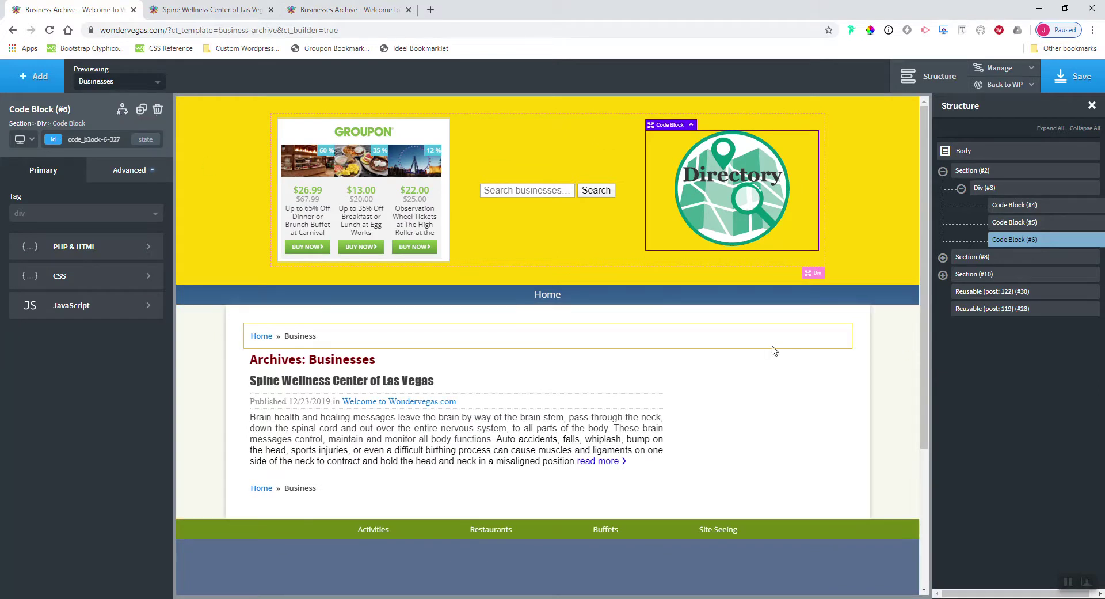
pyautogui.click(34, 78)
pyautogui.scroll(-2, 102, 344)
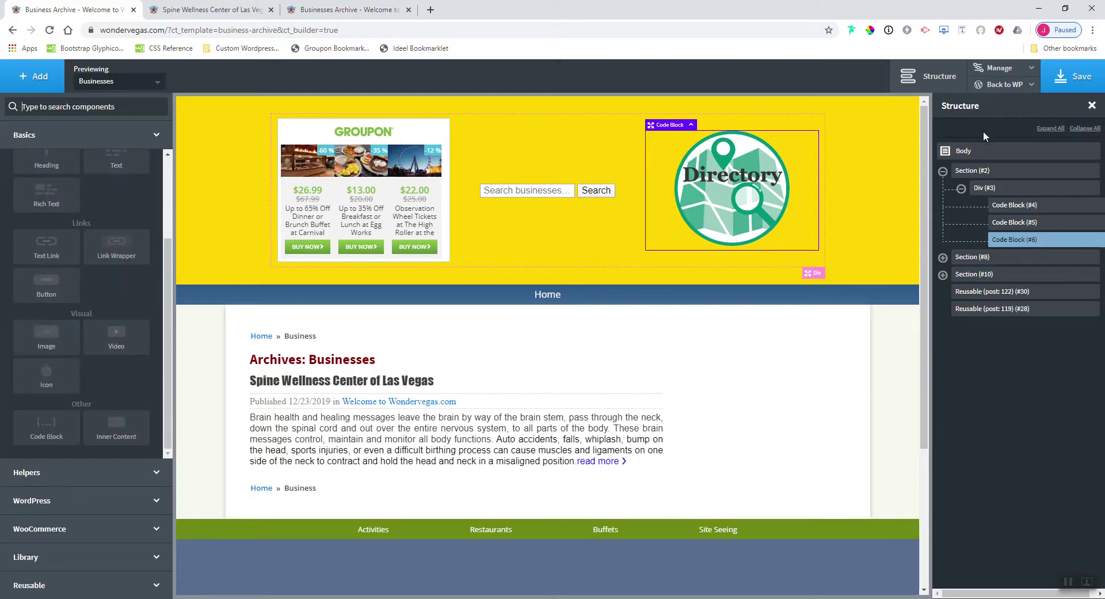
pyautogui.click(972, 152)
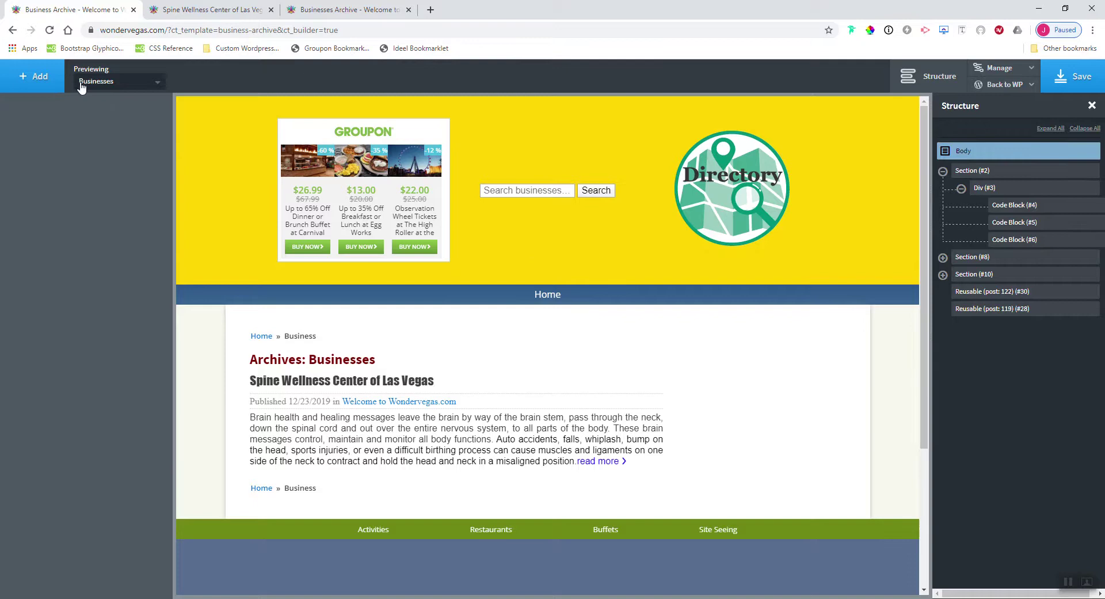
pyautogui.click(34, 76)
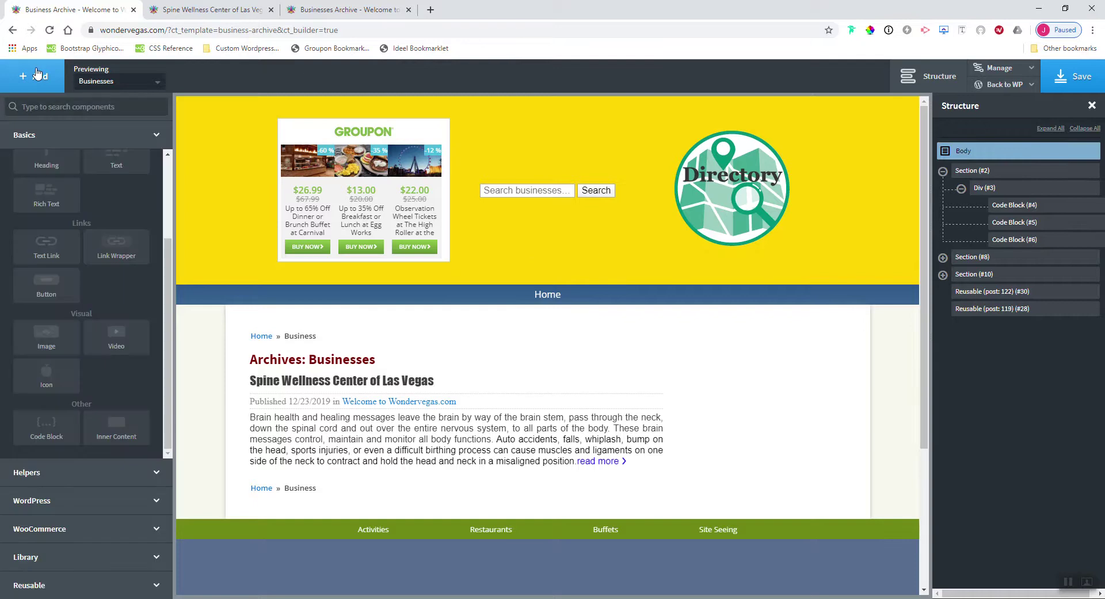
pyautogui.click(40, 339)
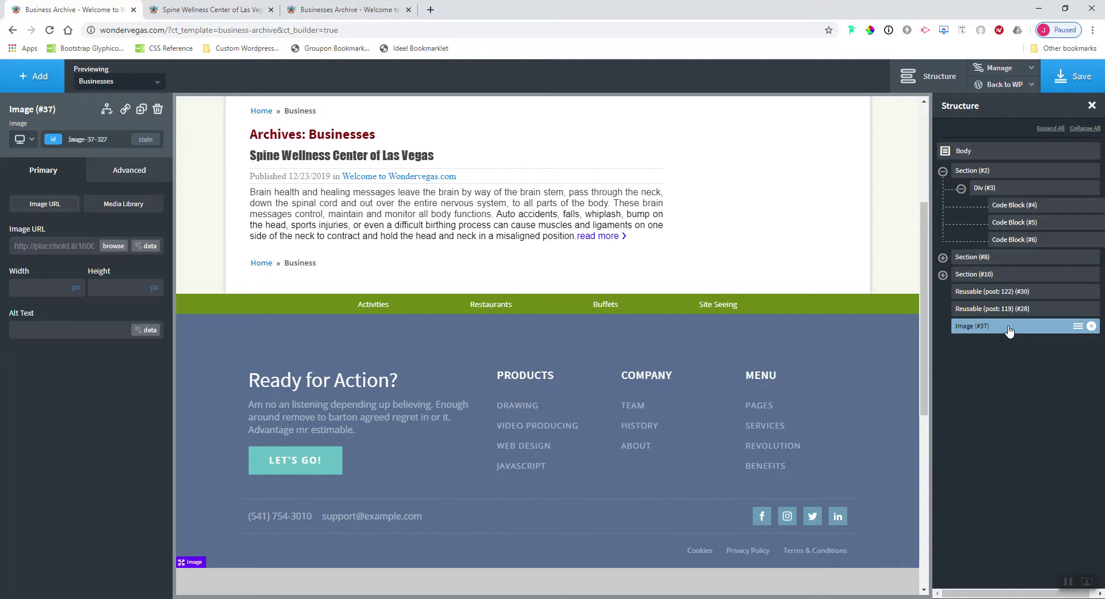
# - Review the Directory logo code block's PHP conditions in the expanded code editor
pyautogui.click(1019, 239)
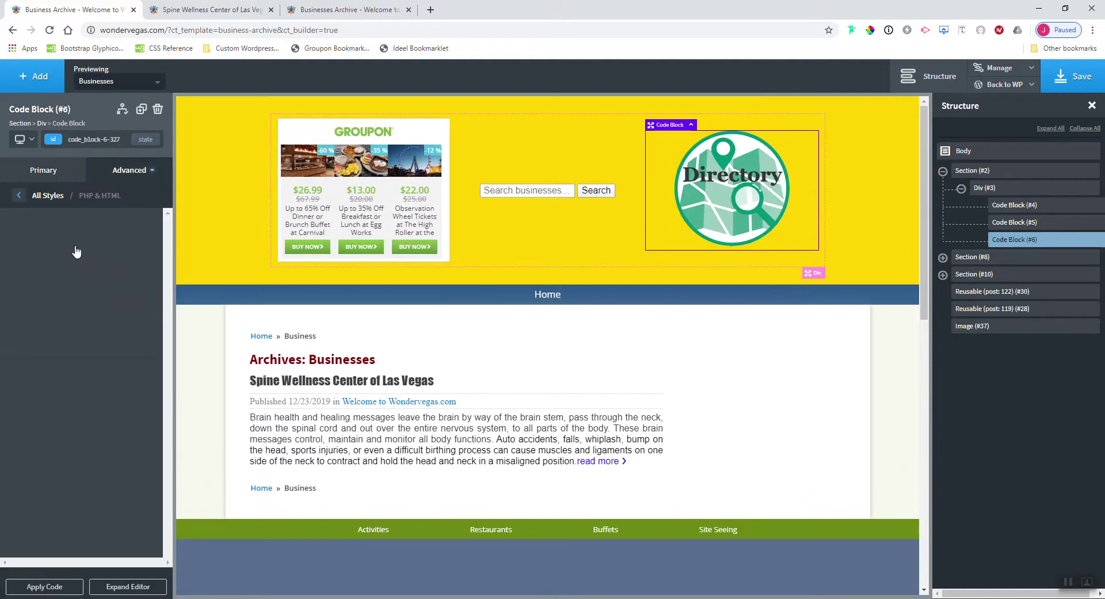
pyautogui.click(75, 248)
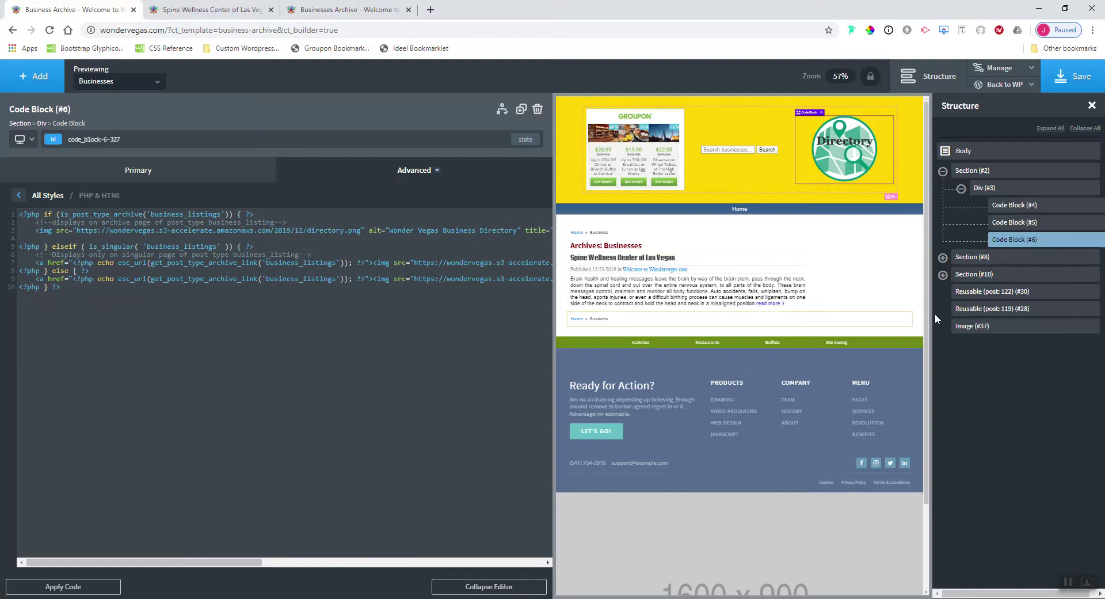
# - Set the show/hide condition type of the new Image element to AND
pyautogui.click(979, 326)
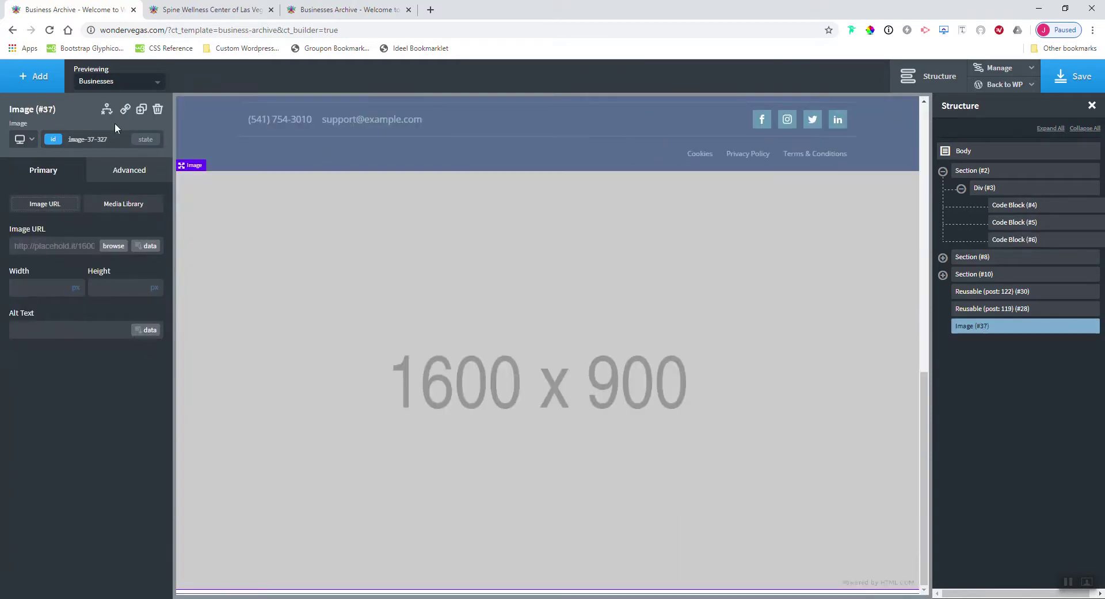
pyautogui.click(107, 109)
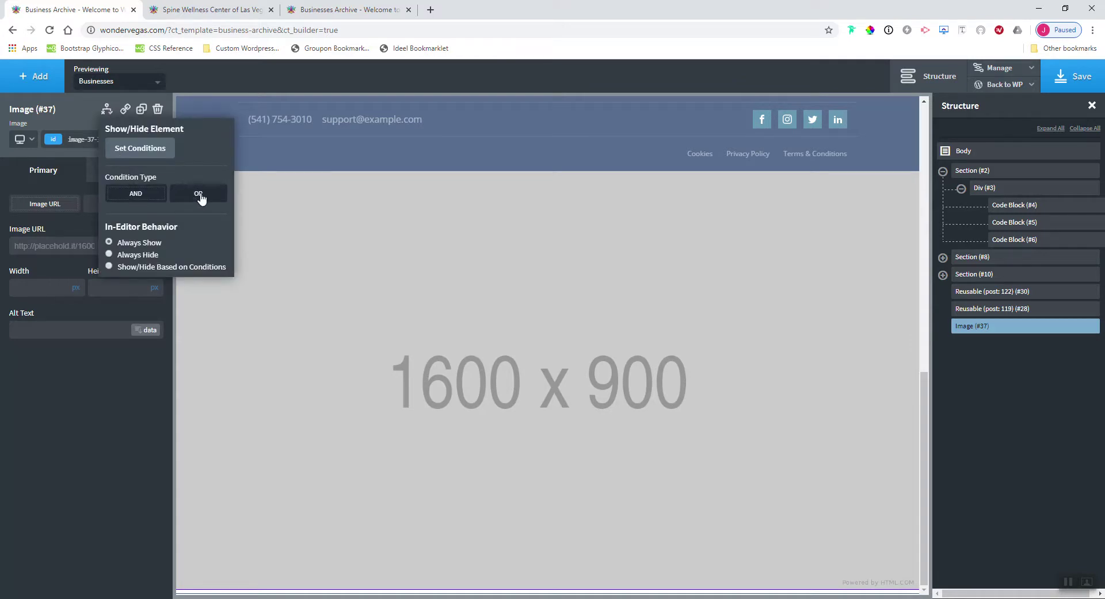
pyautogui.click(124, 196)
# - Add a display condition to the image requiring Archive Post Type == business_listings
pyautogui.click(164, 146)
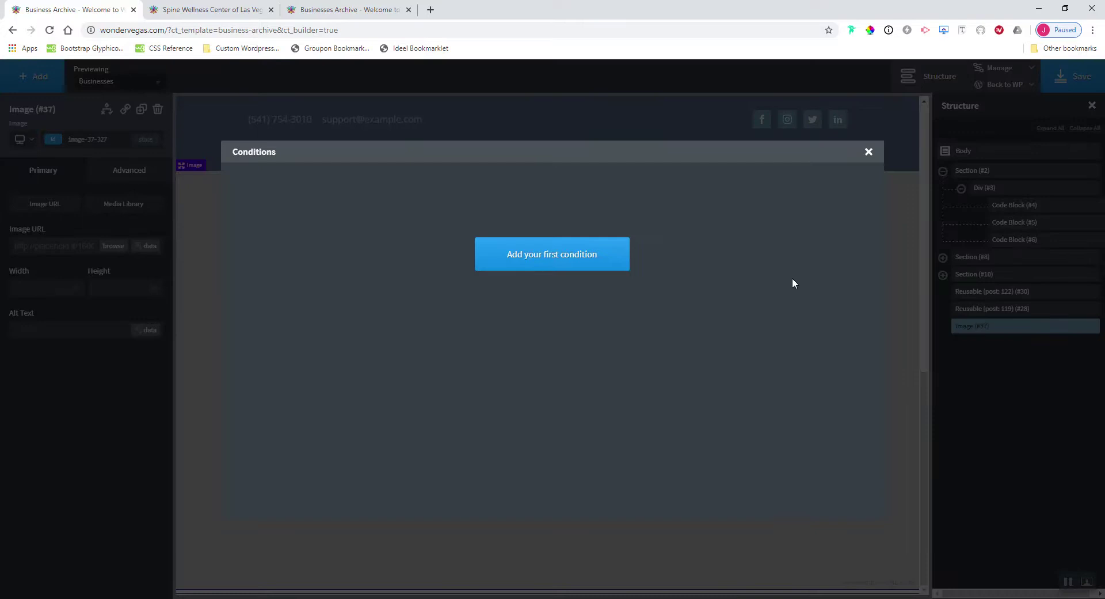
pyautogui.click(544, 251)
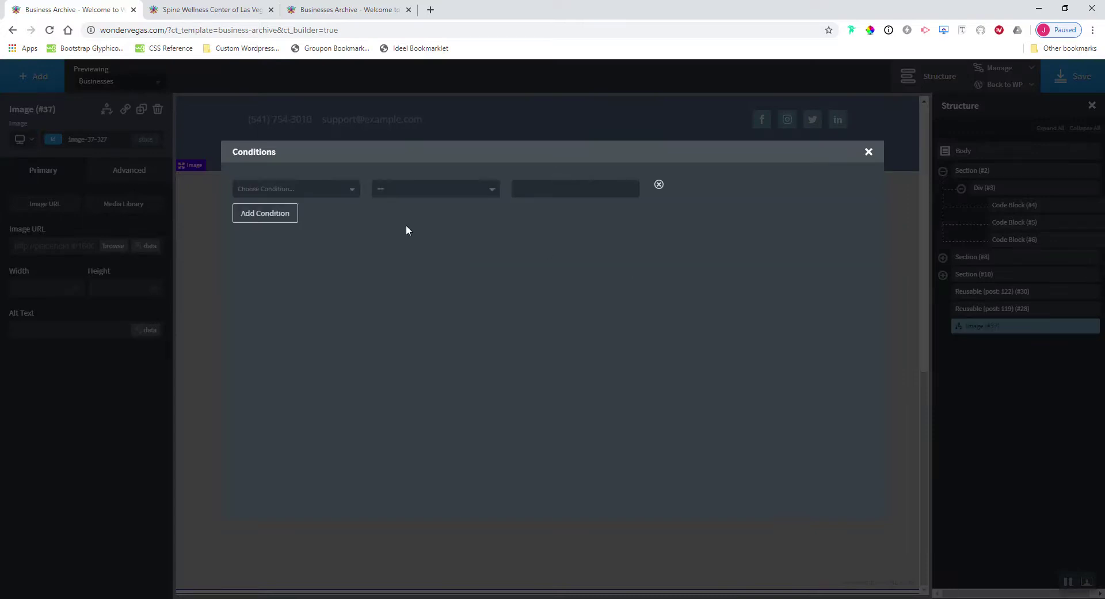
pyautogui.click(327, 188)
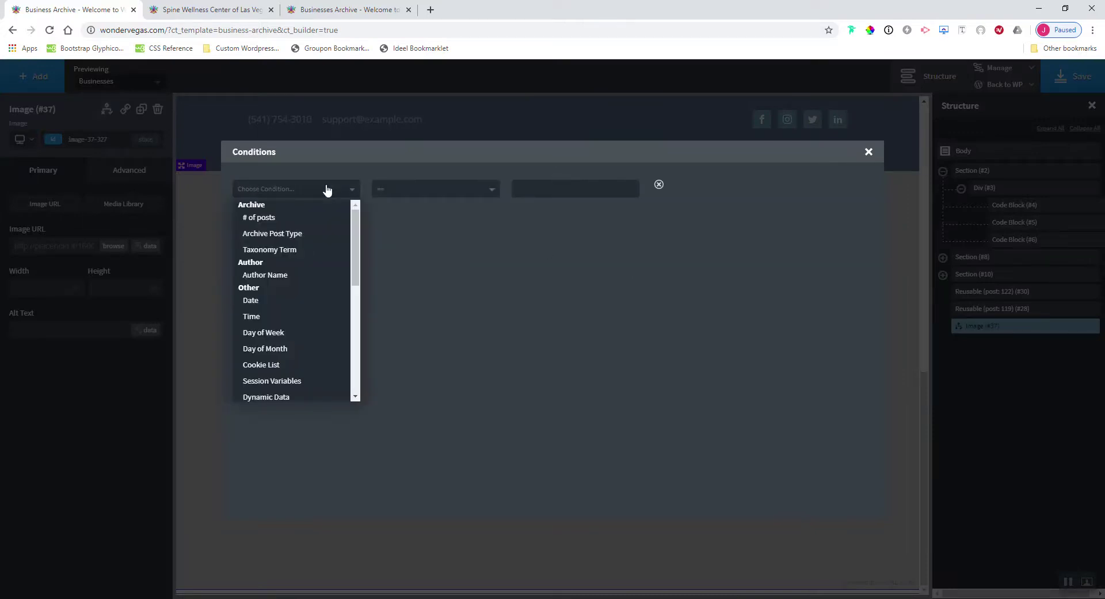
pyautogui.click(296, 236)
pyautogui.click(562, 195)
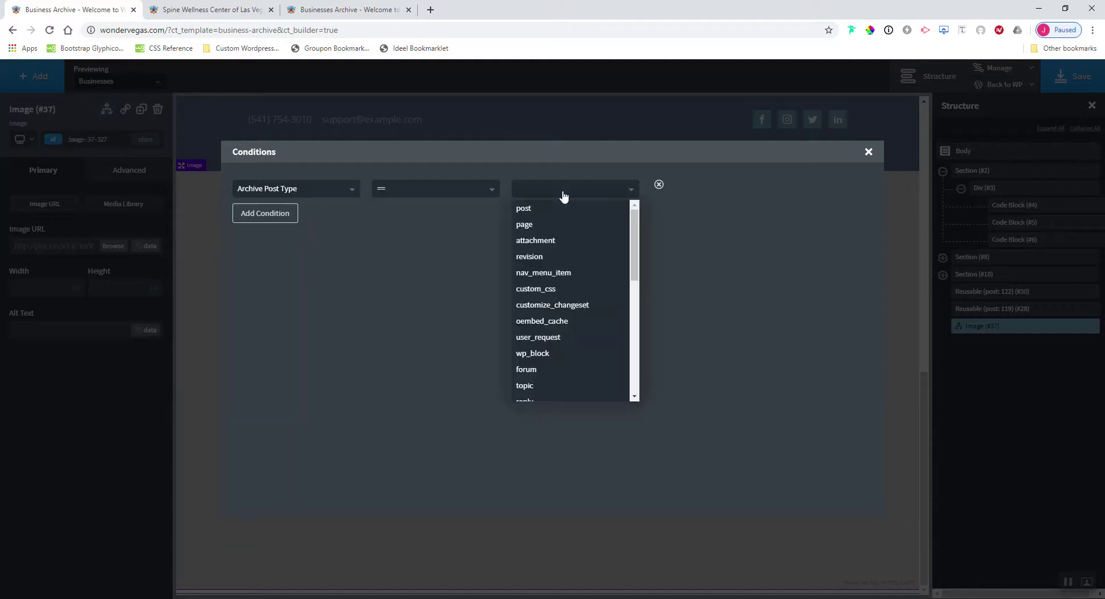
pyautogui.scroll(-6, 579, 316)
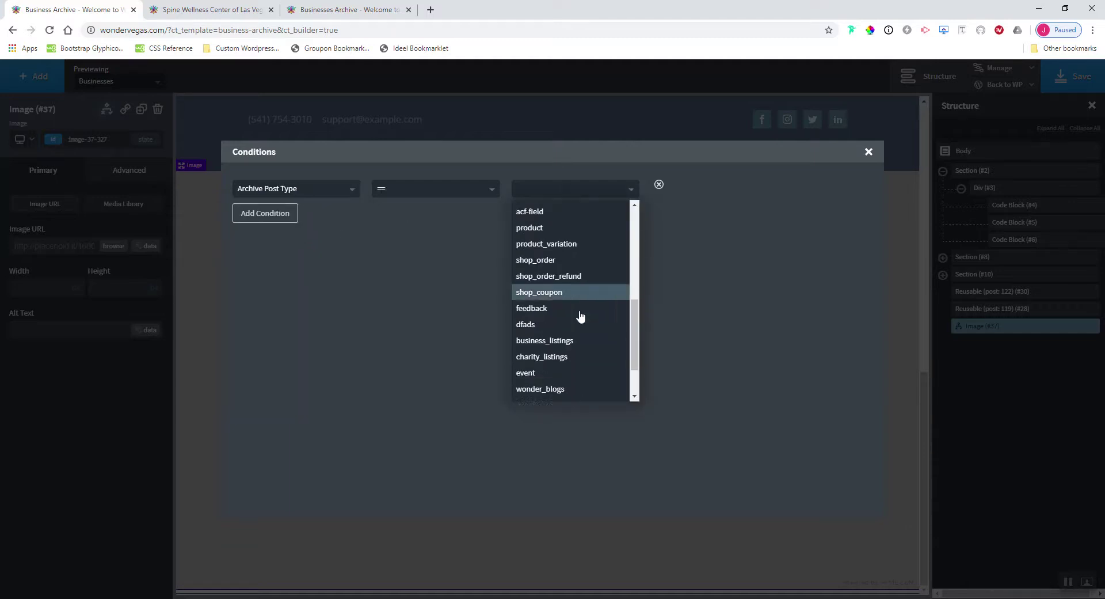
pyautogui.click(566, 280)
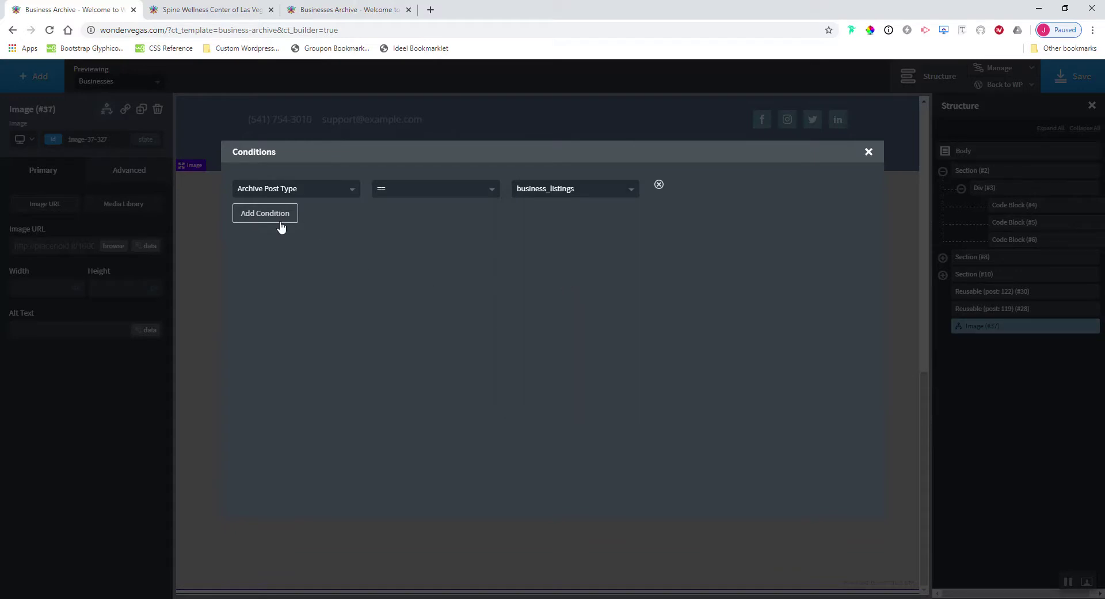
pyautogui.click(904, 258)
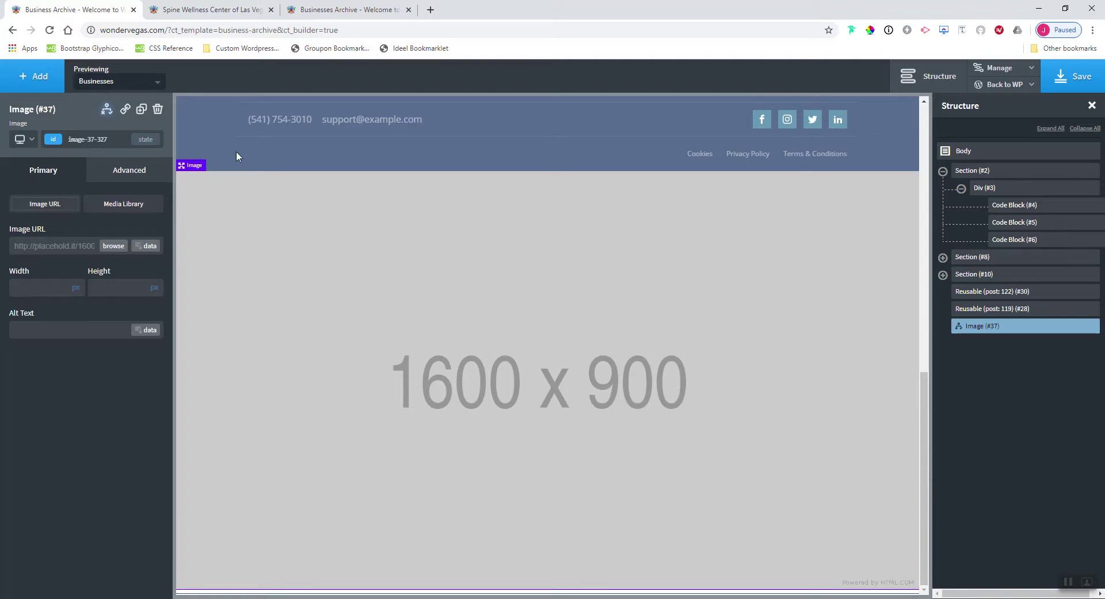
# - Reopen the image's display conditions, review them, and close them without changes
pyautogui.click(107, 109)
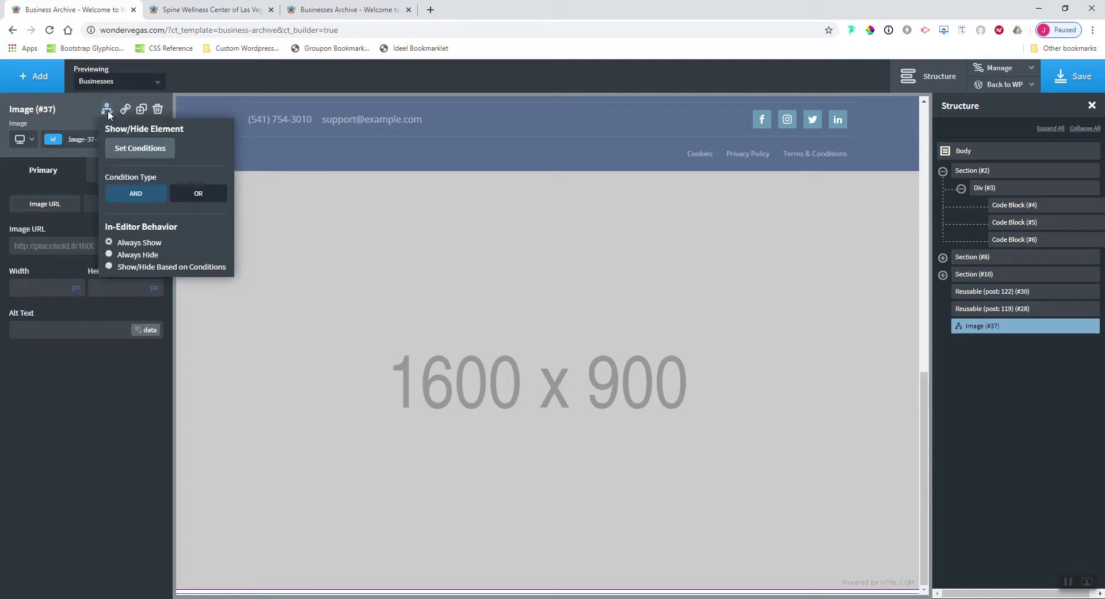
pyautogui.click(140, 149)
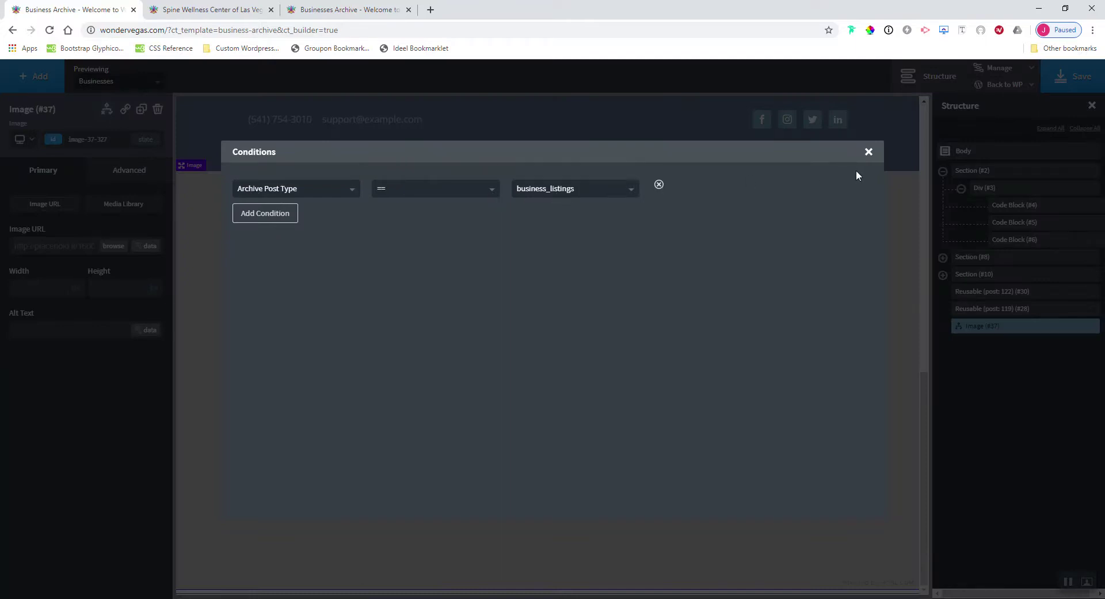
pyautogui.click(911, 221)
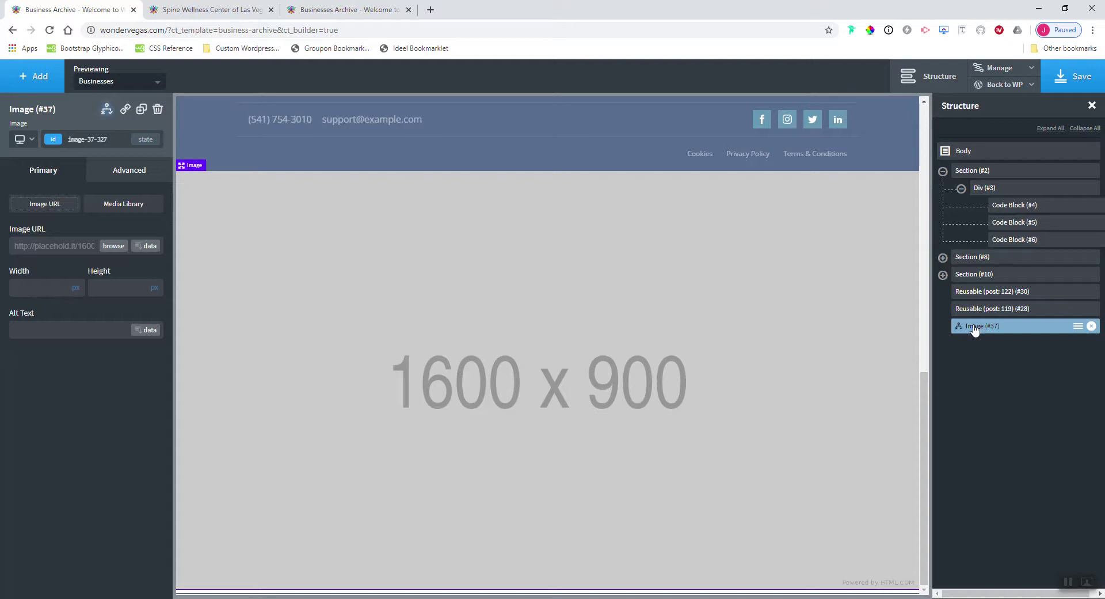
# - Check the live Businesses archive and single listing pages, and save the Business Archive template with the conditional image
pyautogui.click(333, 13)
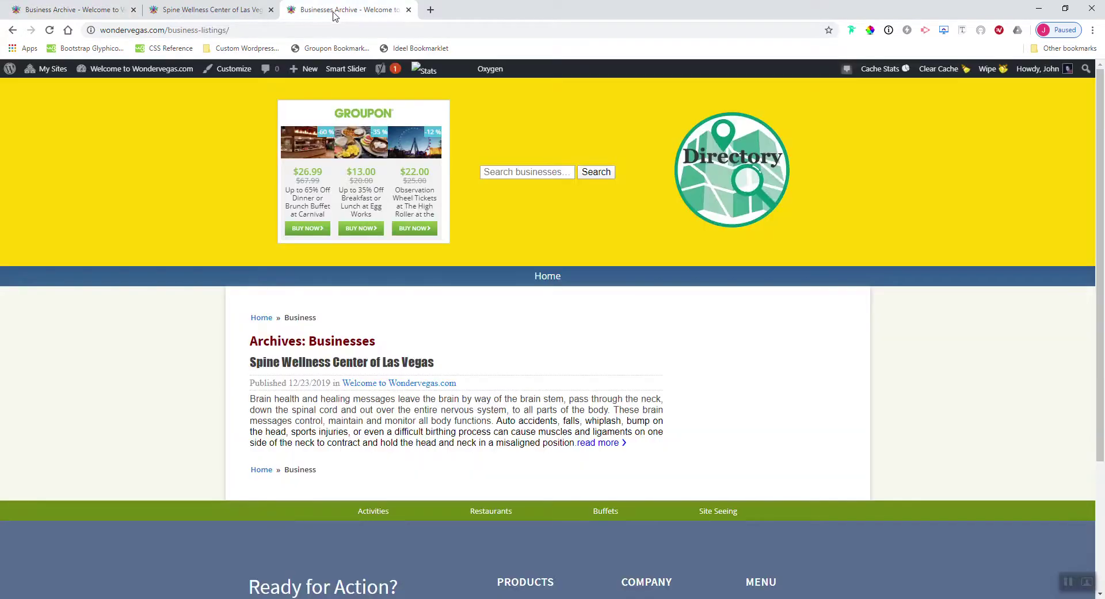
pyautogui.click(209, 10)
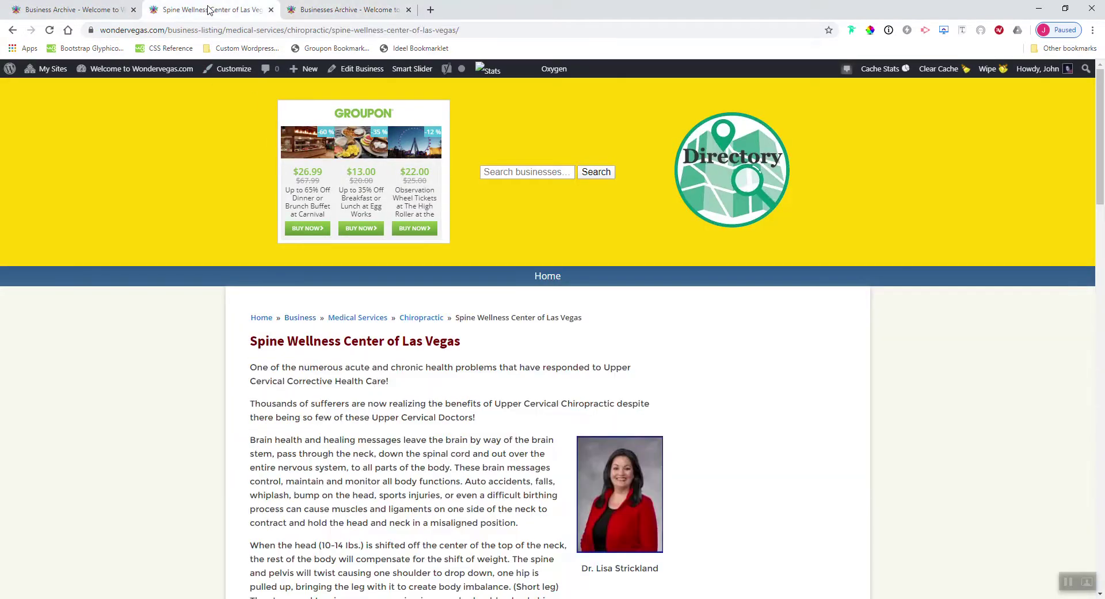
pyautogui.click(72, 9)
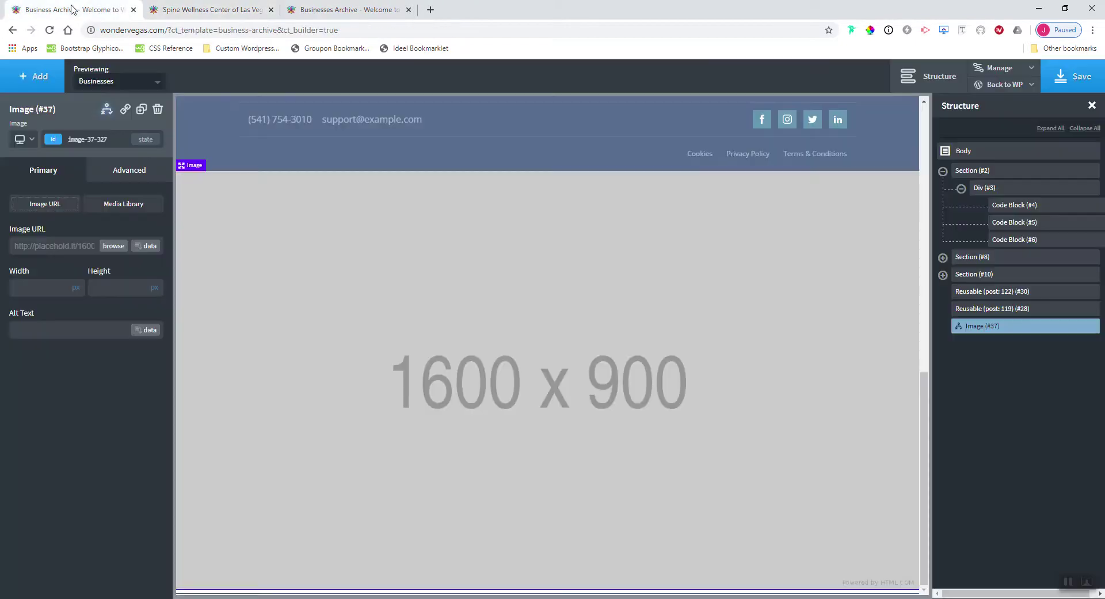
pyautogui.click(1070, 73)
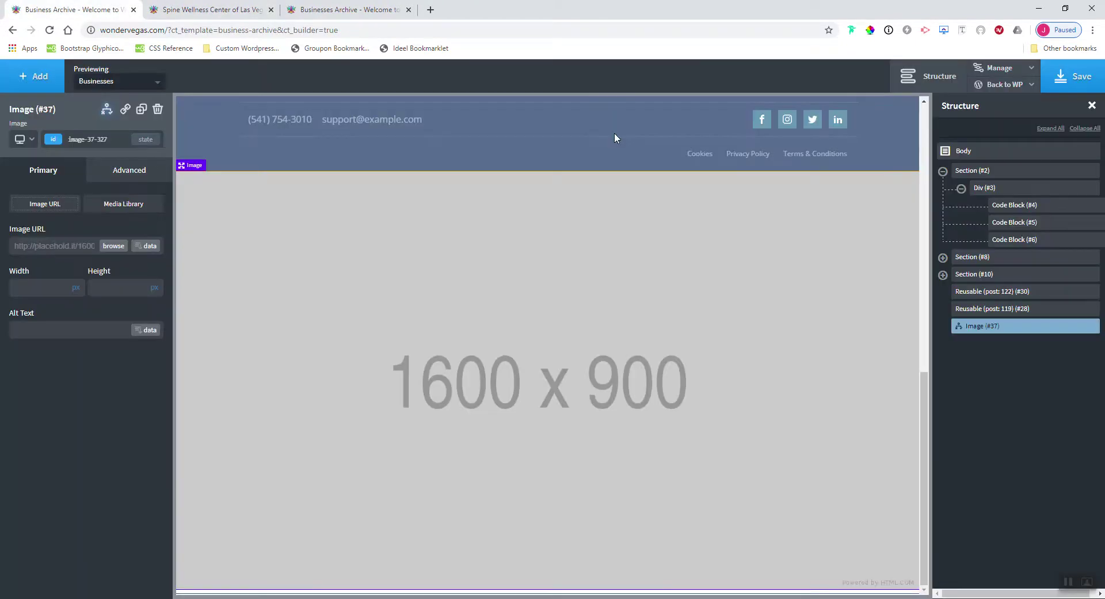
# - Reload the live Businesses archive page and check its bottom for the conditional image
pyautogui.click(349, 9)
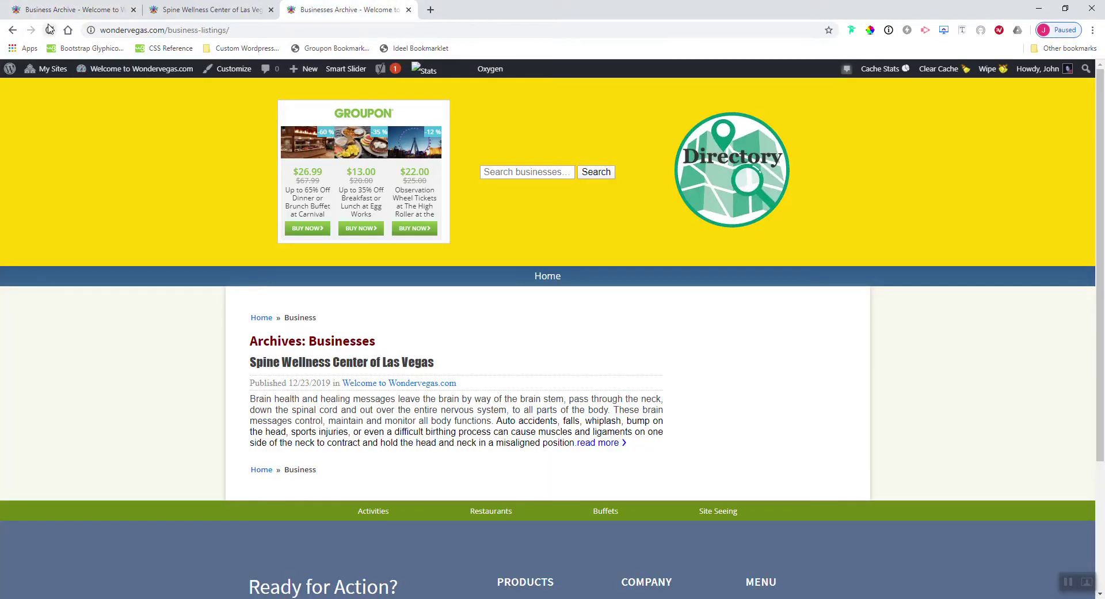
pyautogui.click(104, 9)
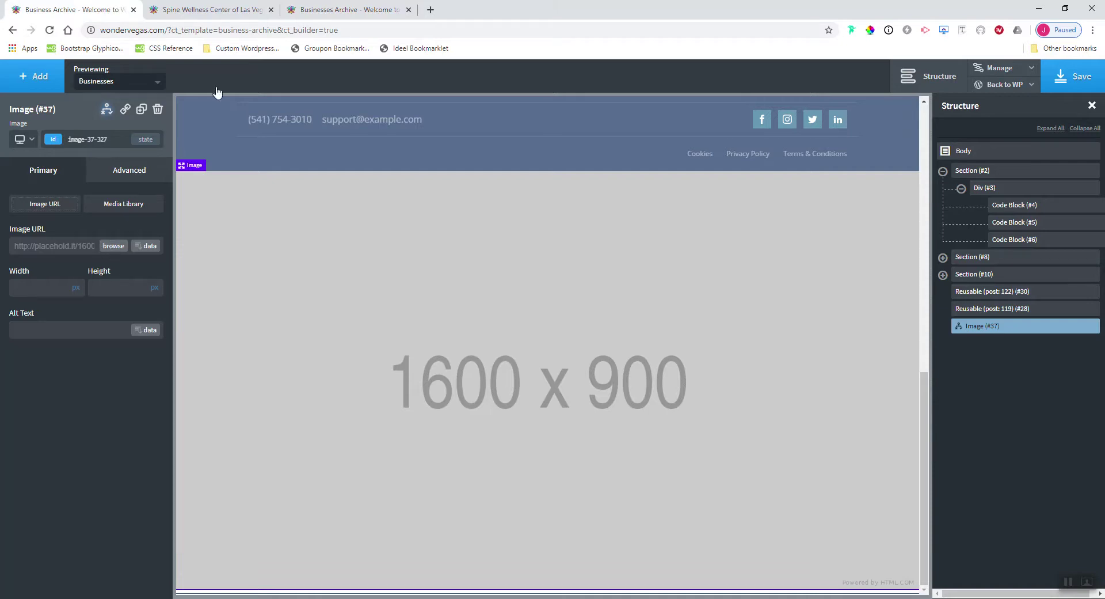
pyautogui.click(350, 9)
pyautogui.click(46, 31)
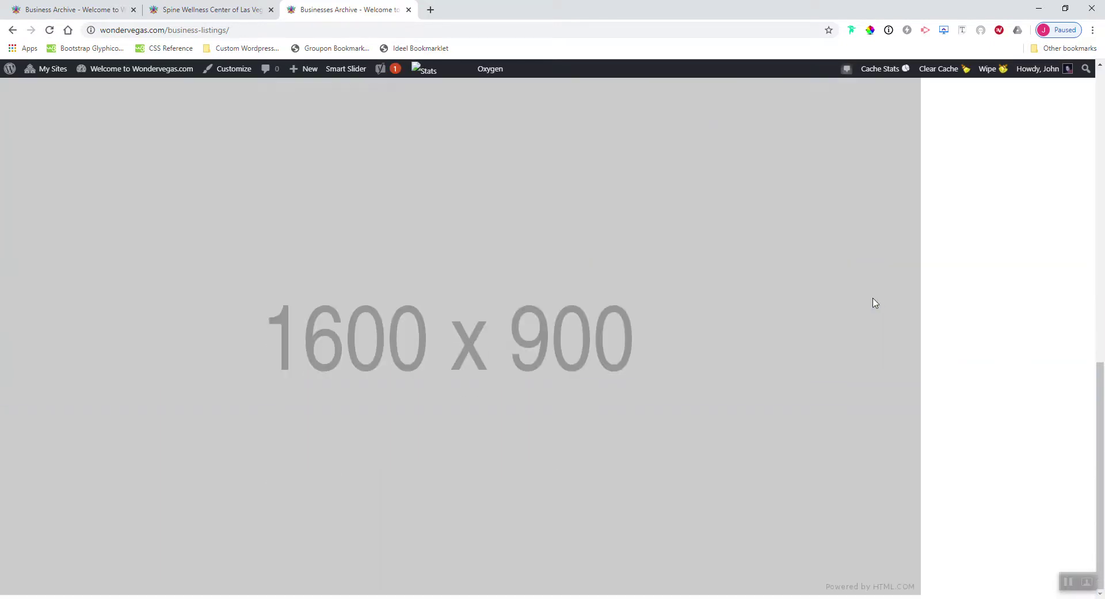
# - Reload the Spine Wellness Center of Las Vegas listing page and check below its footer for the image
pyautogui.click(236, 10)
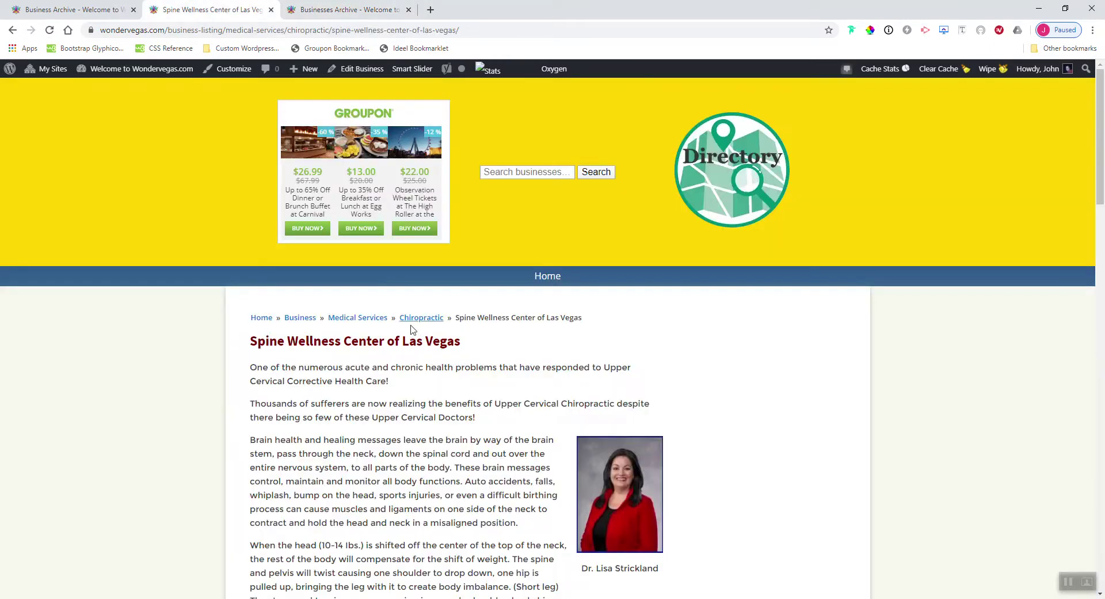
pyautogui.scroll(-7, 412, 329)
pyautogui.scroll(-15, 412, 329)
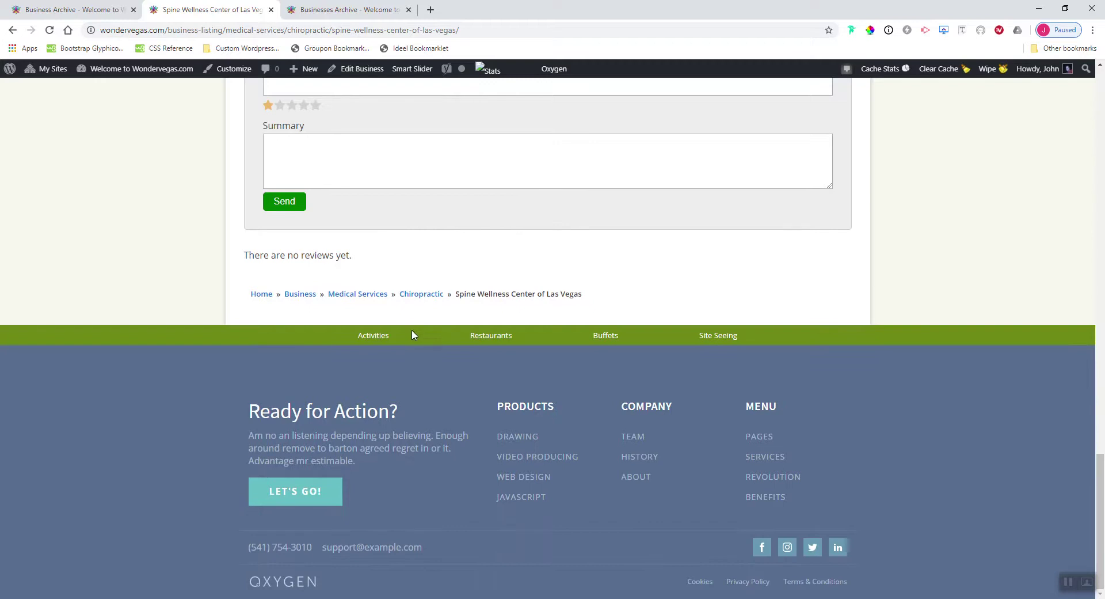
pyautogui.click(50, 30)
pyautogui.click(336, 12)
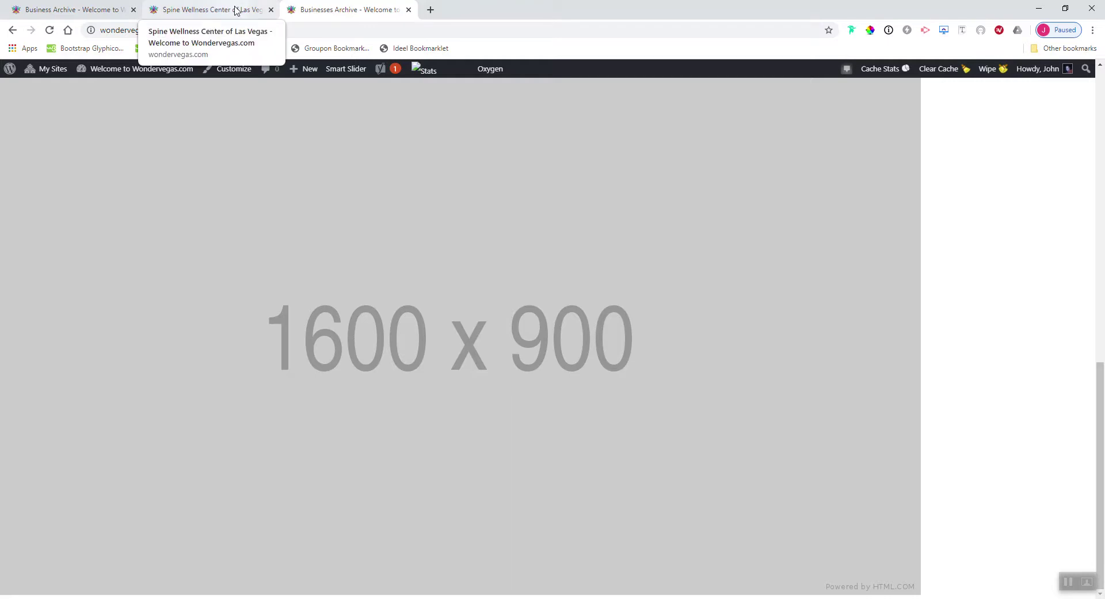
pyautogui.click(236, 11)
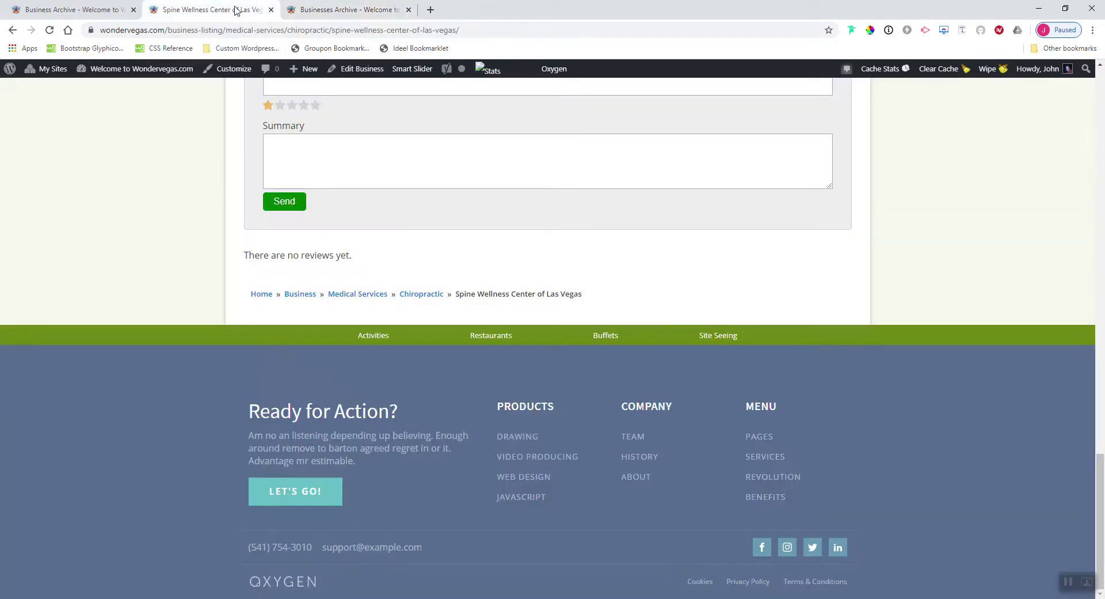
# - Go to the site's WordPress dashboard and open the Oxygen templates list
pyautogui.moveTo(117, 76)
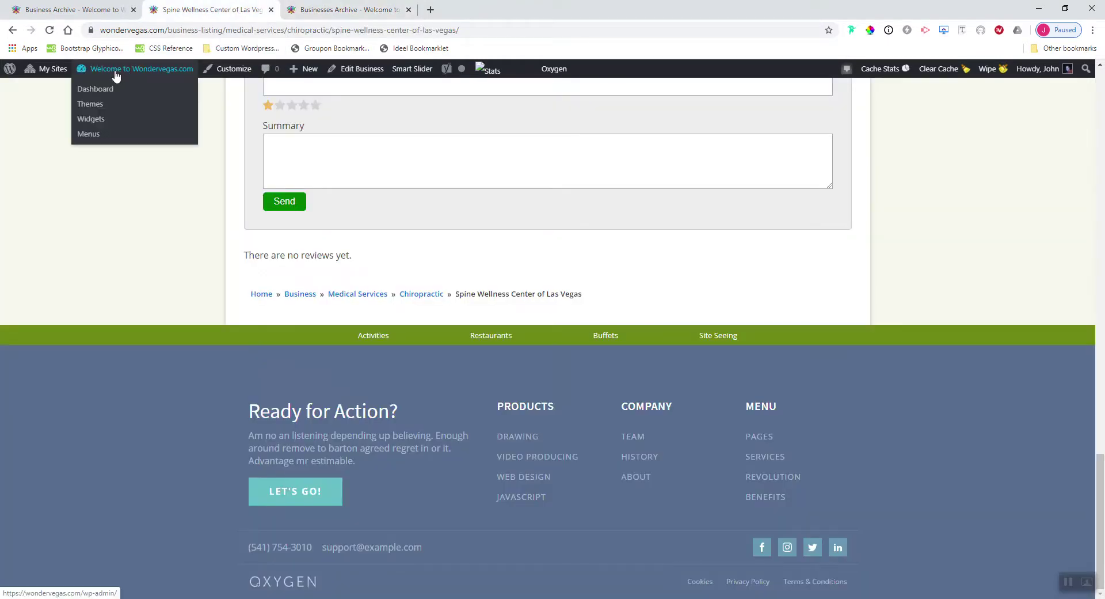
pyautogui.click(116, 75)
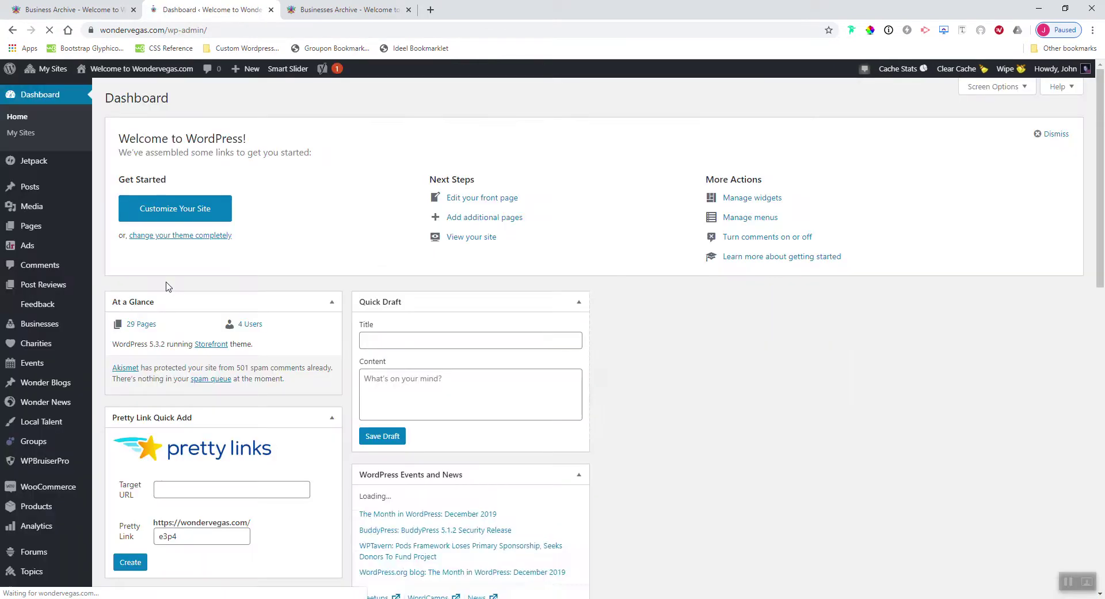
pyautogui.scroll(-7, 29, 371)
pyautogui.scroll(-6, 29, 371)
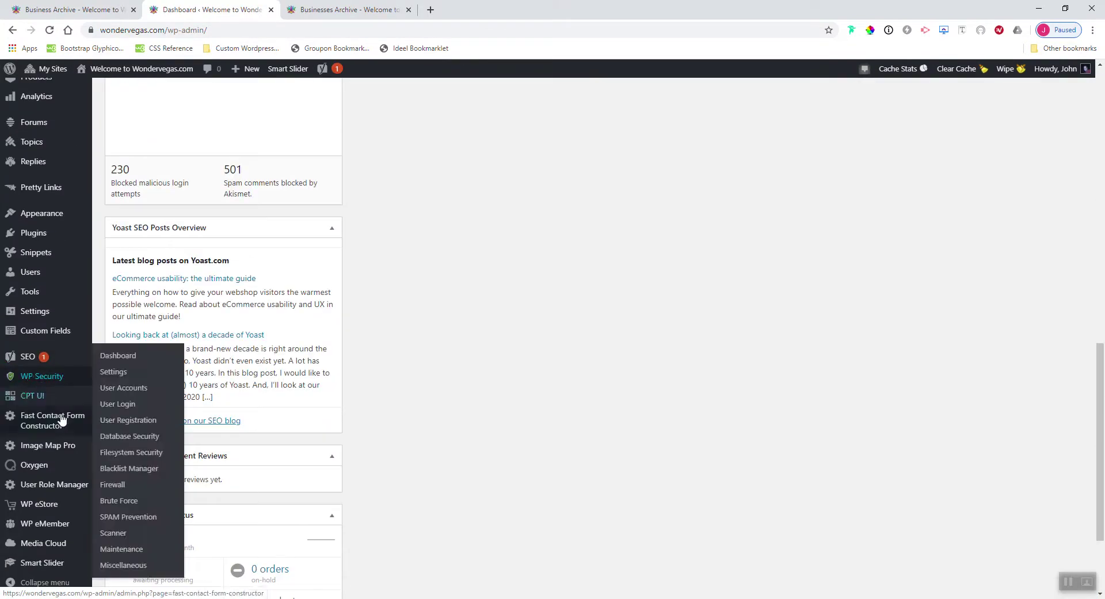
pyautogui.moveTo(23, 467)
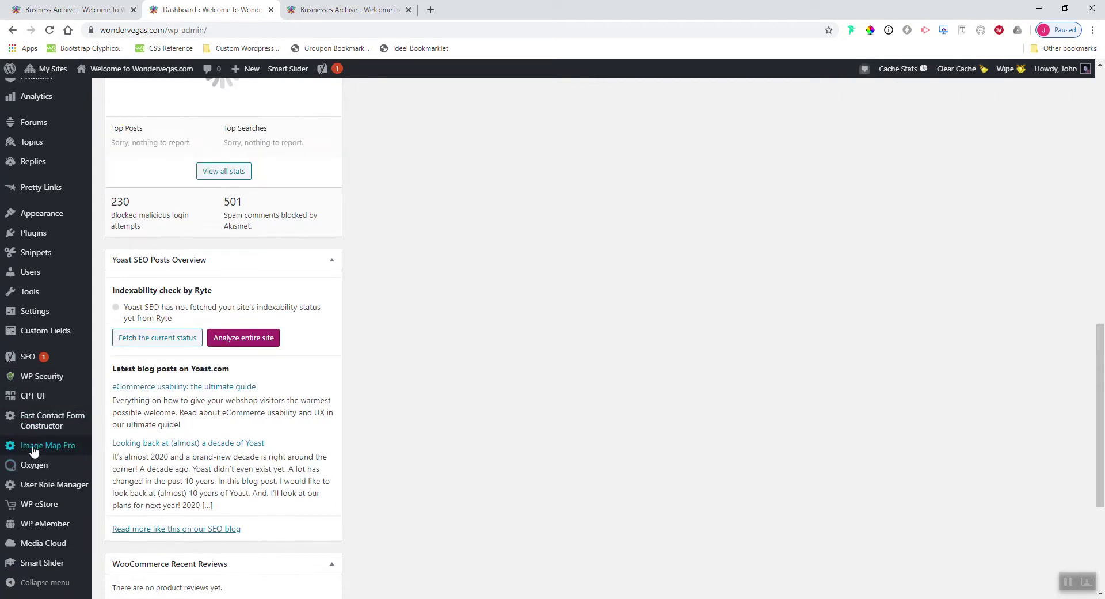
pyautogui.click(115, 485)
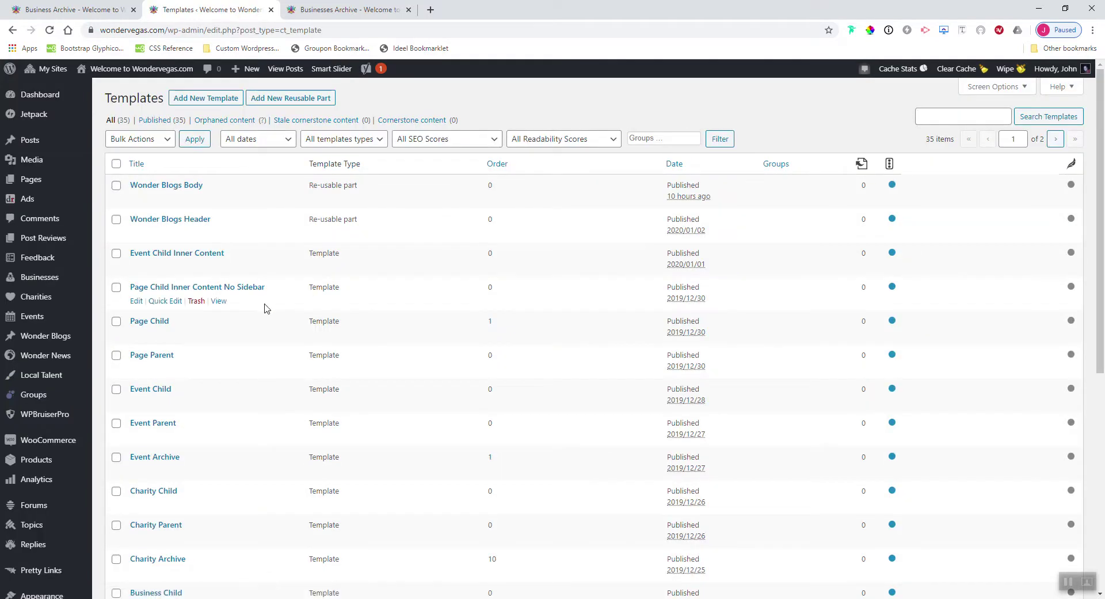
# - Open the Business Child template for editing in the Oxygen builder
pyautogui.scroll(-7, 264, 305)
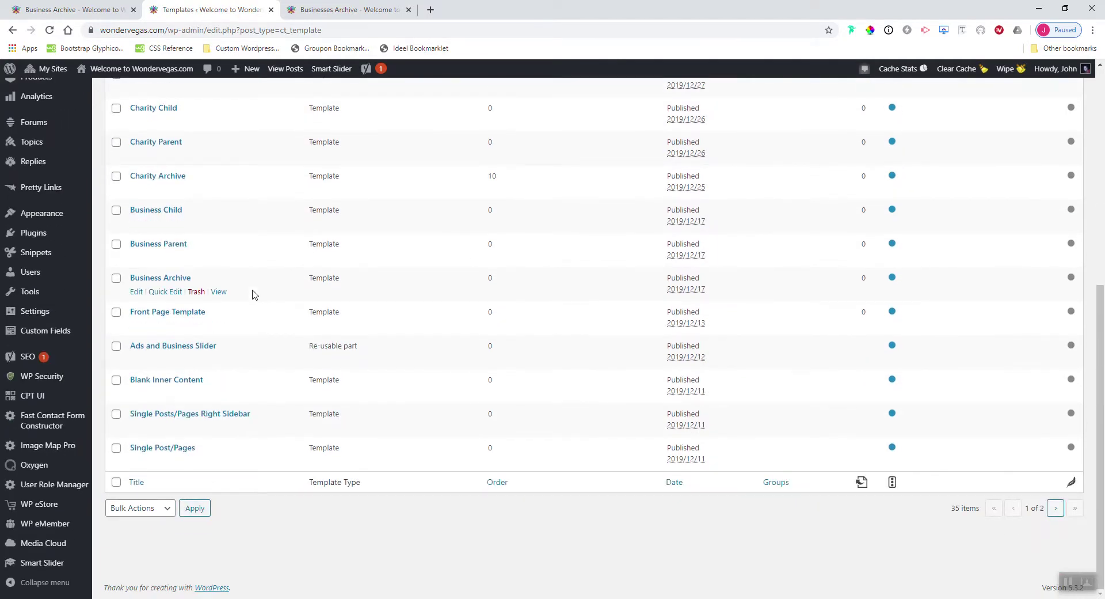
pyautogui.click(137, 226)
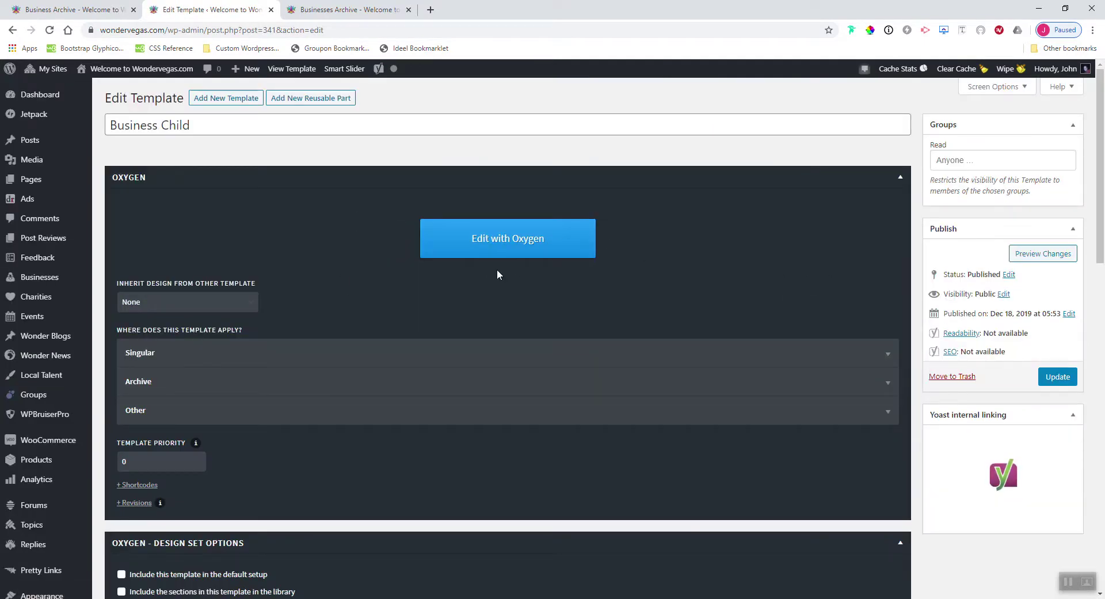
pyautogui.click(481, 242)
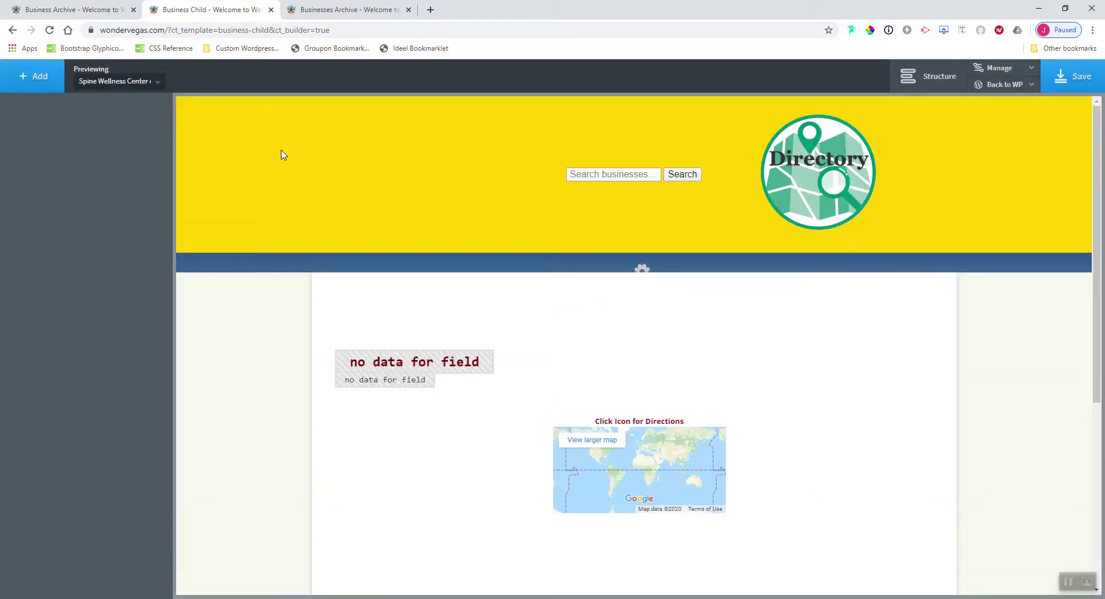
# - Add an Image element at the end of the Business Child template, below the footer
pyautogui.scroll(-8, 703, 281)
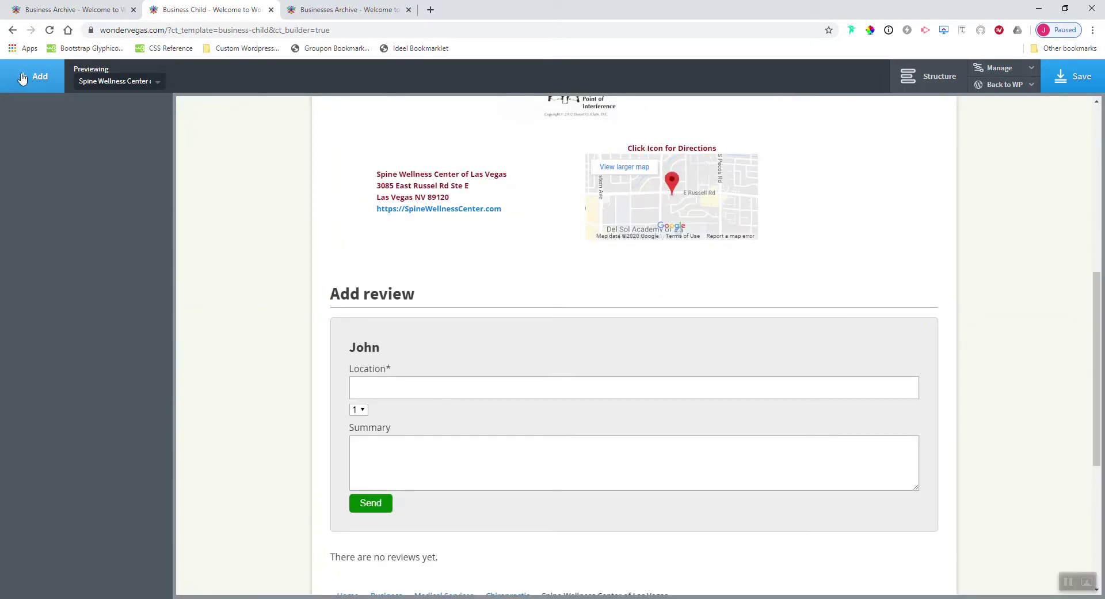
pyautogui.click(22, 77)
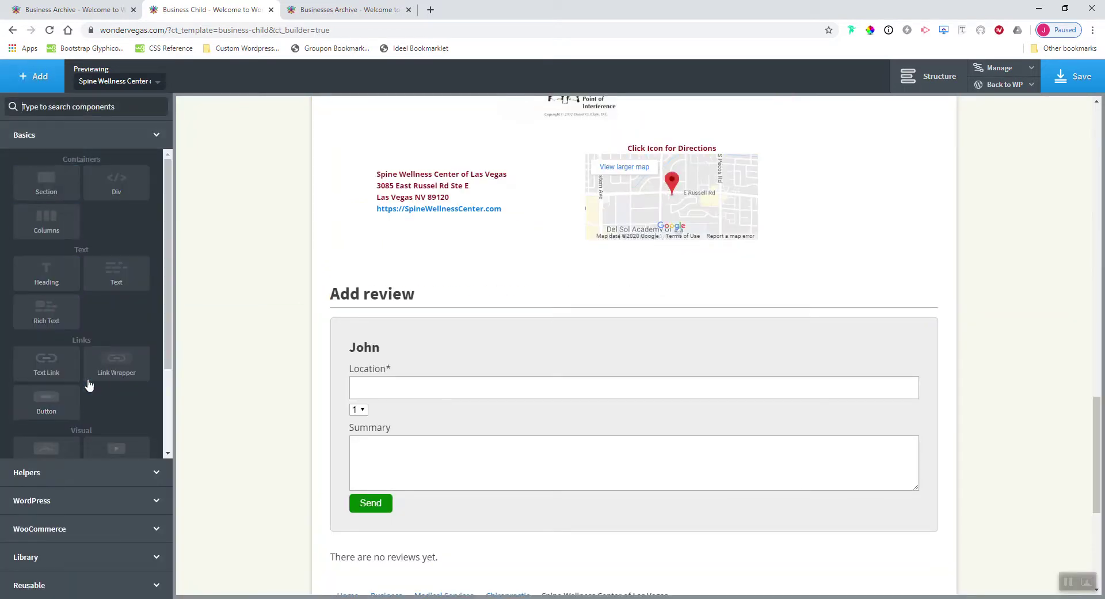
pyautogui.scroll(-3, 161, 309)
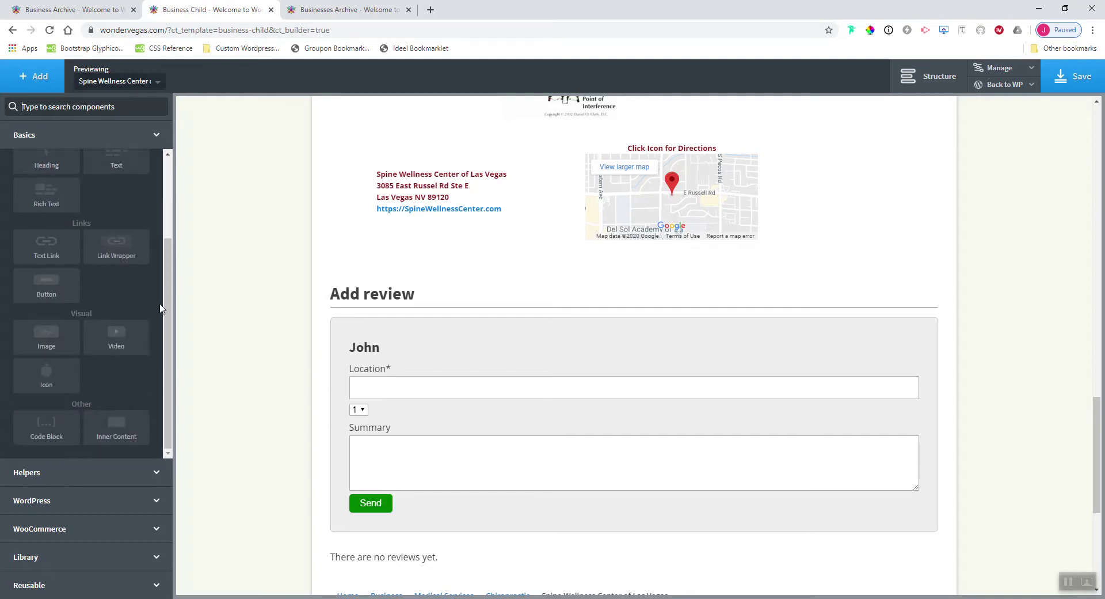
pyautogui.click(47, 337)
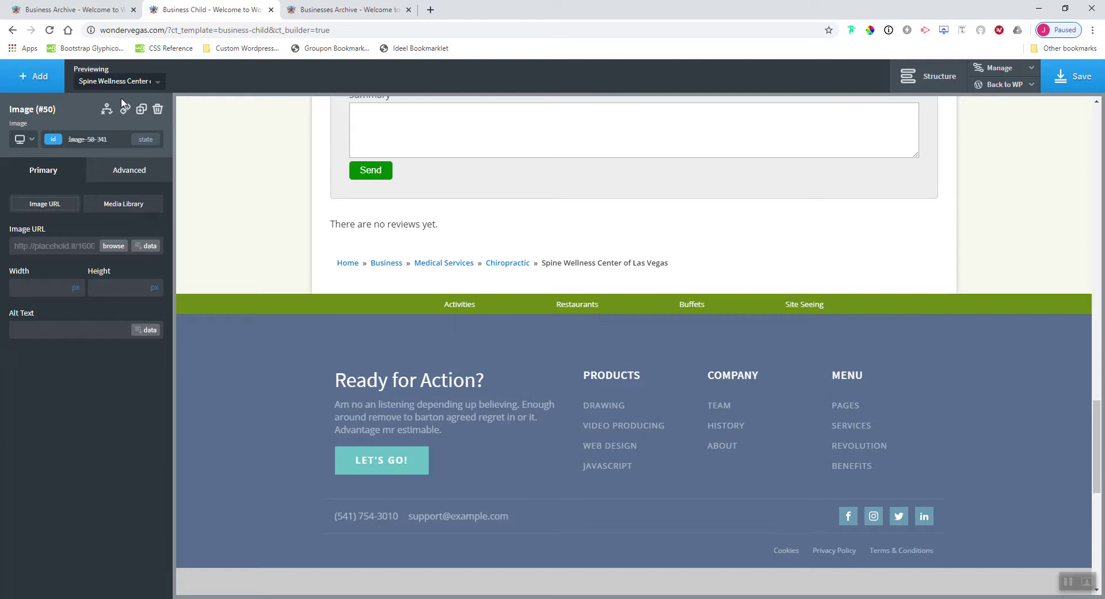
# - Add the display condition Archive Post Type == business_listings to the new image and save the Business Child template
pyautogui.click(105, 114)
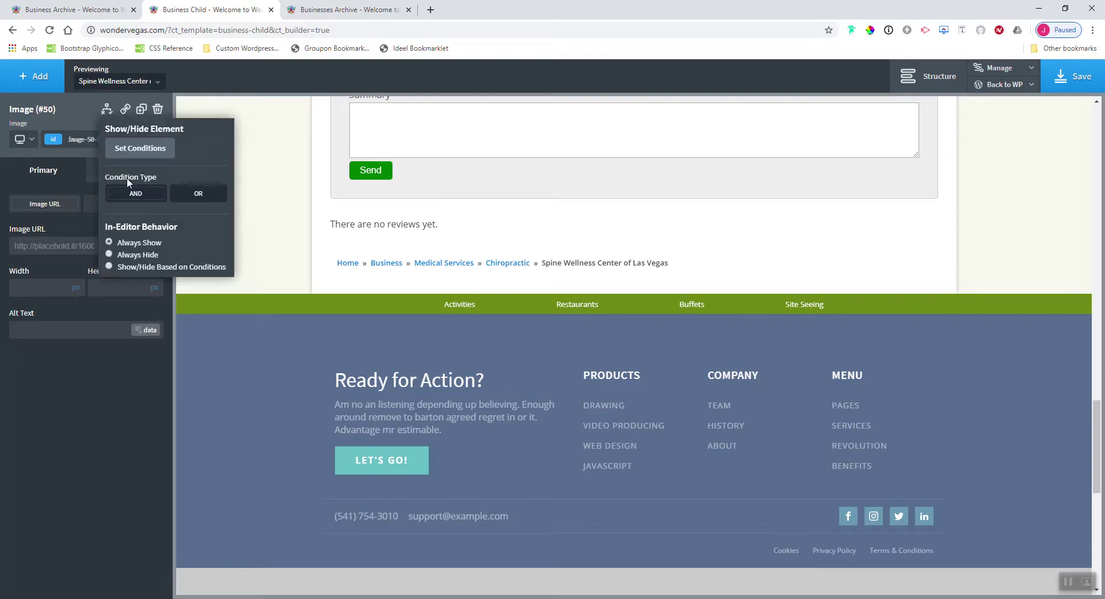
pyautogui.click(127, 150)
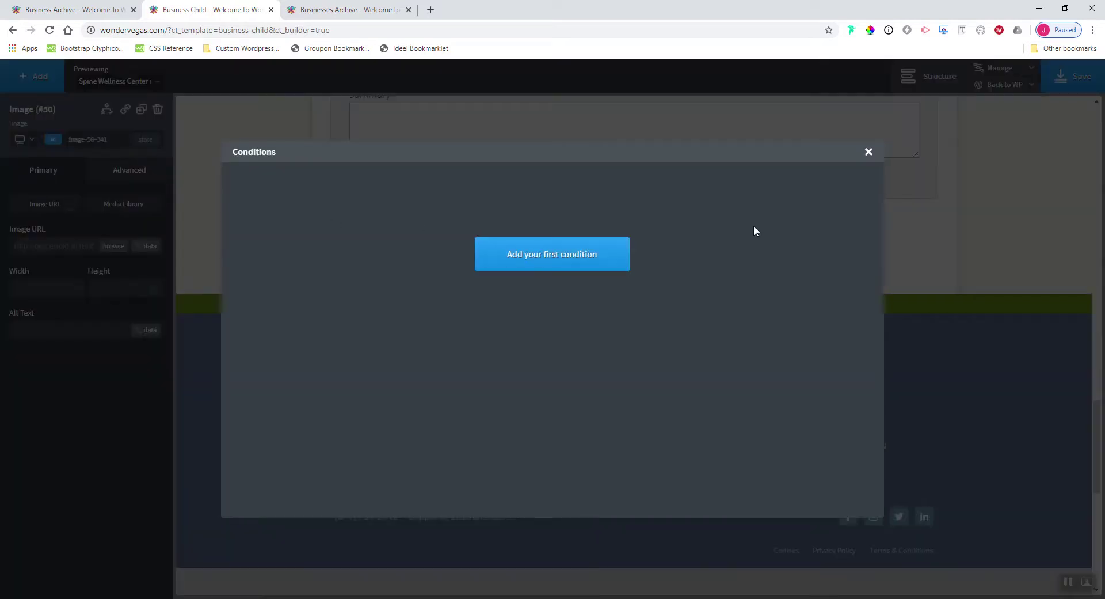
pyautogui.click(560, 265)
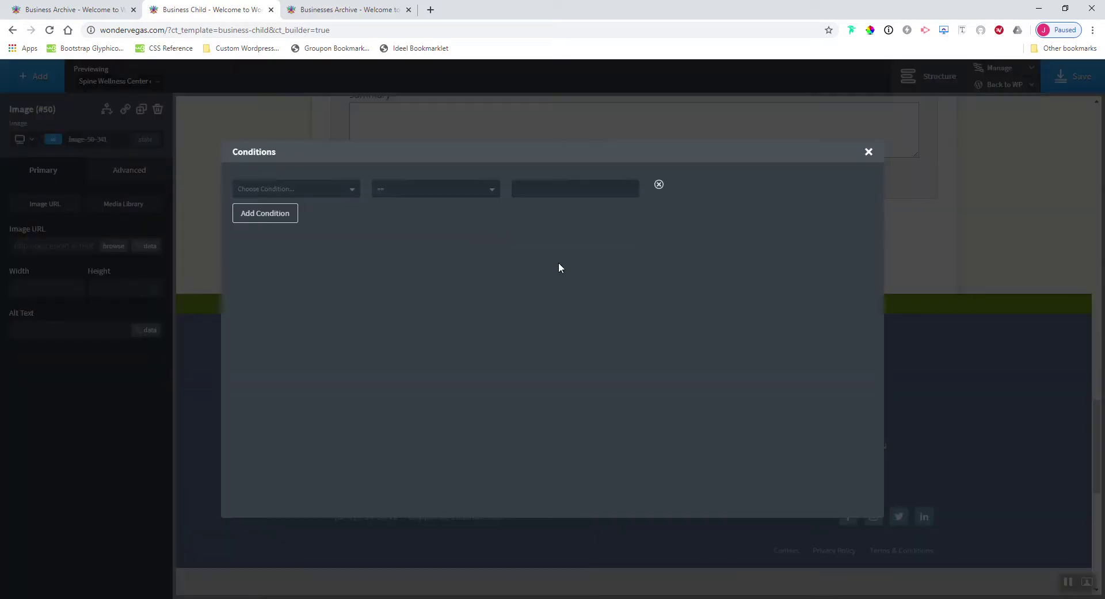
pyautogui.click(301, 186)
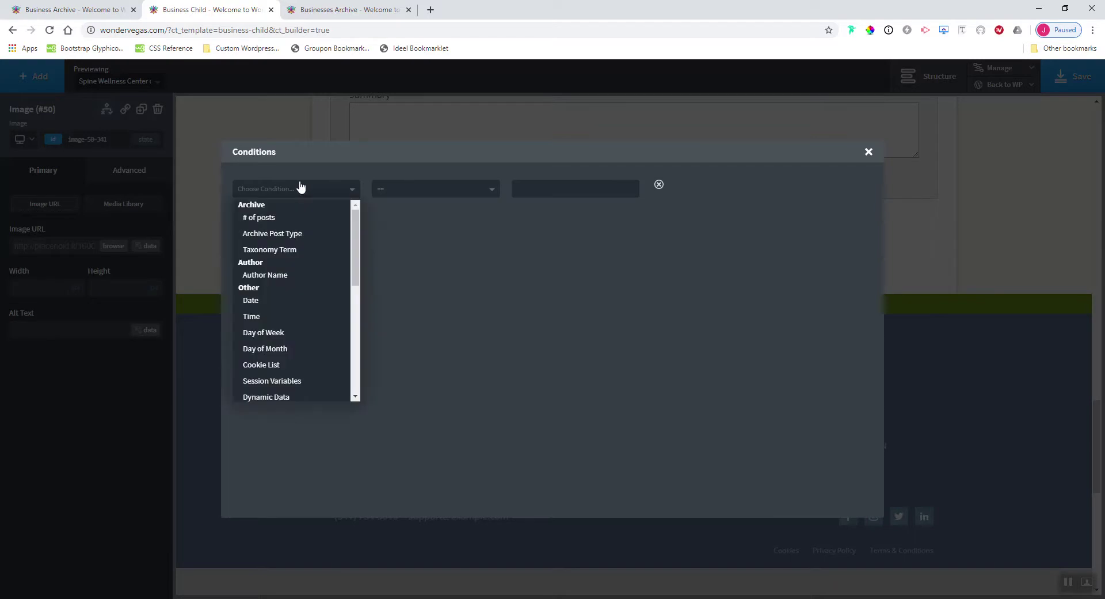
pyautogui.click(293, 236)
pyautogui.click(527, 192)
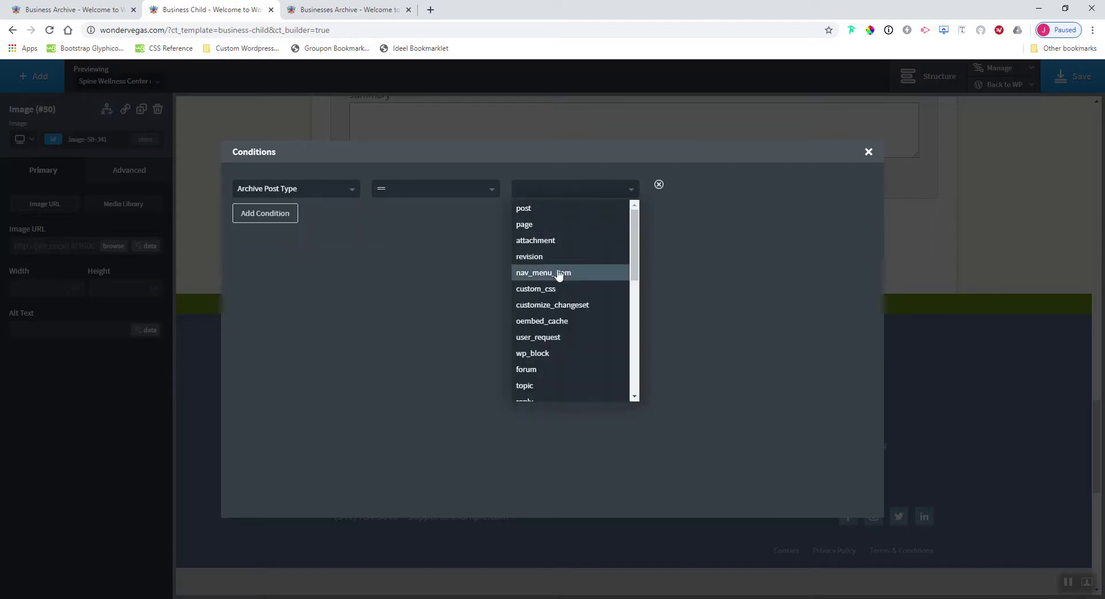
pyautogui.scroll(-5, 555, 357)
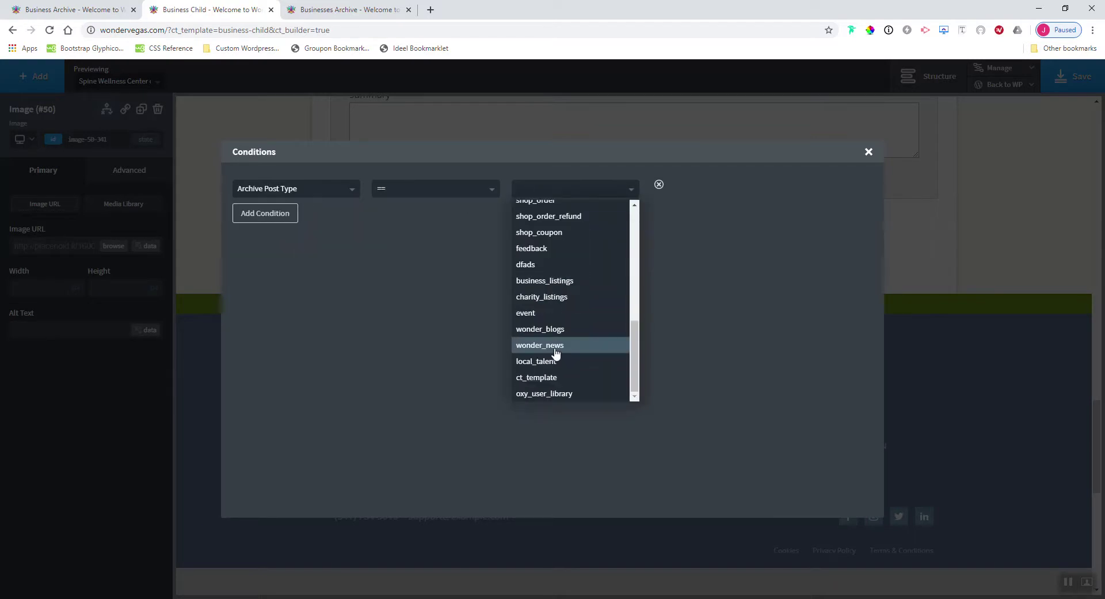
pyautogui.click(551, 281)
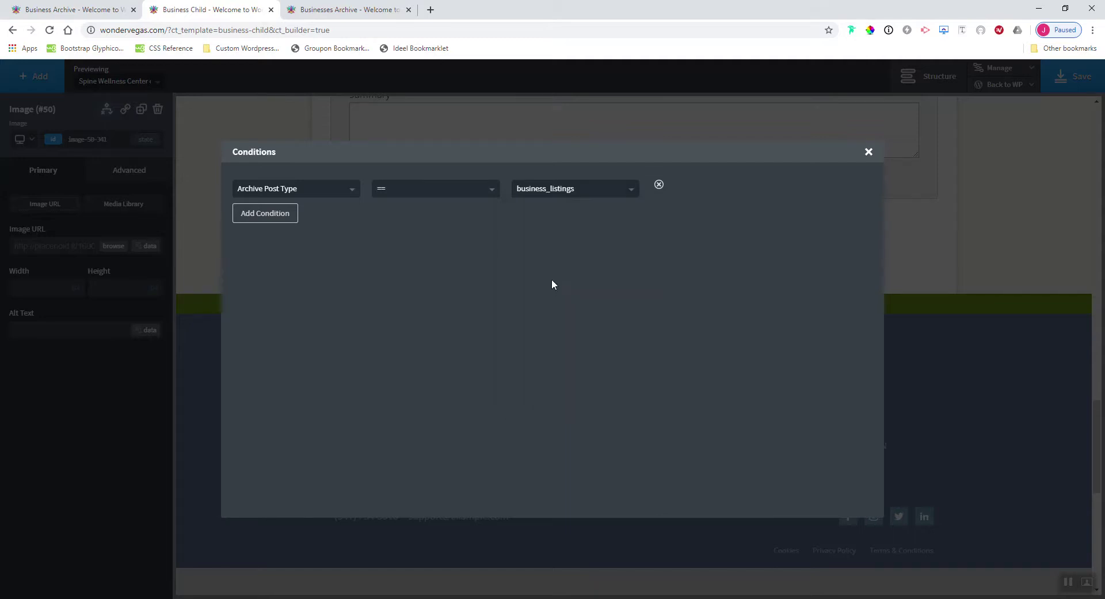
pyautogui.click(930, 219)
pyautogui.click(1047, 84)
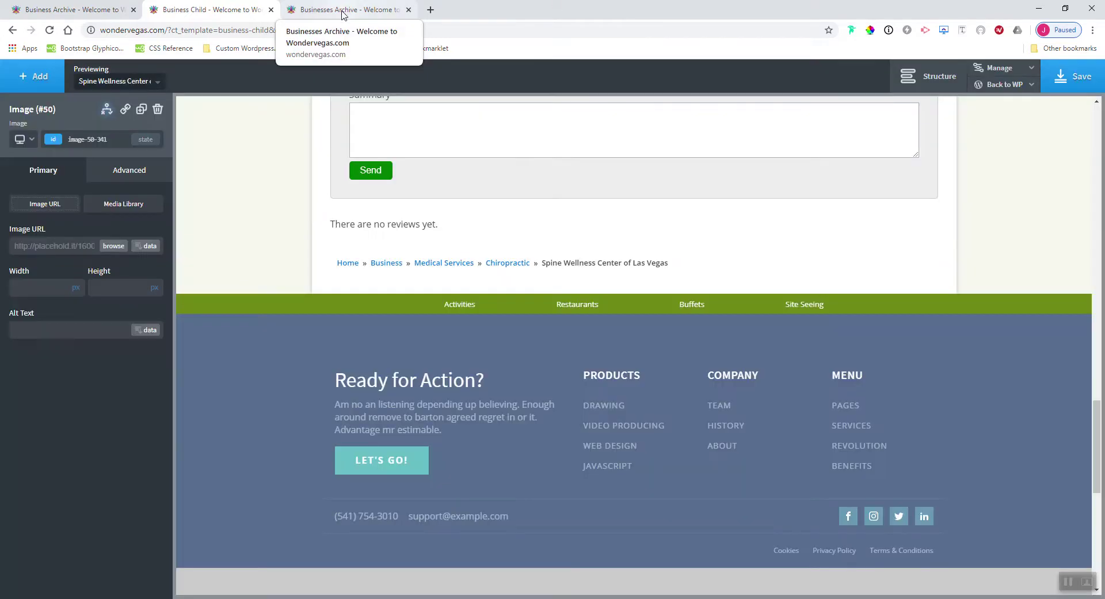
# - Reload the Businesses archive, open the Spine Wellness Center listing through its read more link, and check both pages for the image
pyautogui.click(342, 10)
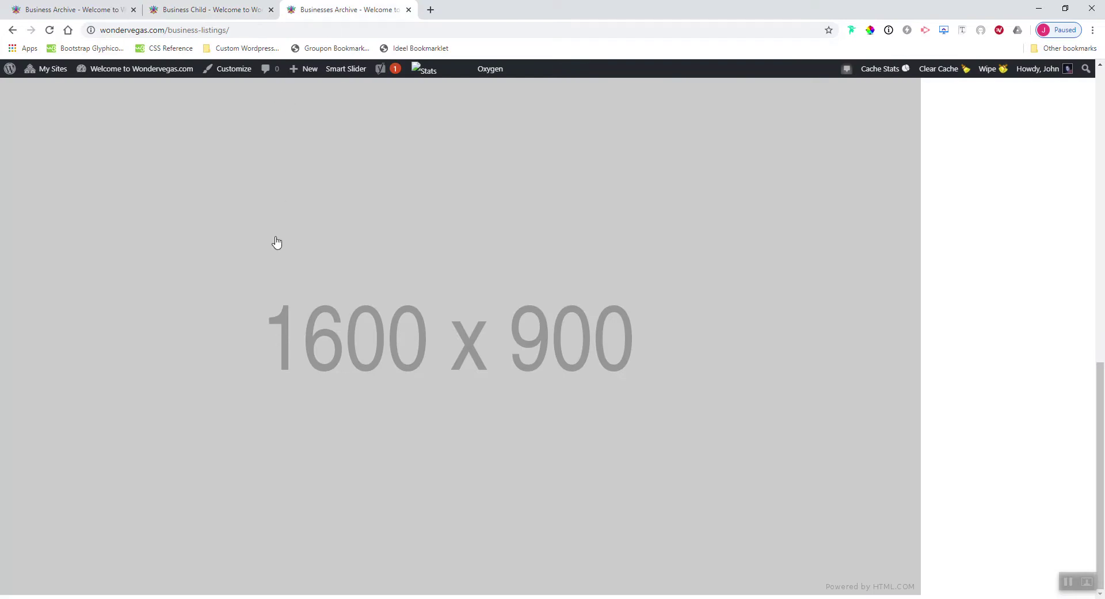
pyautogui.press('F5')
pyautogui.scroll(-4, 278, 240)
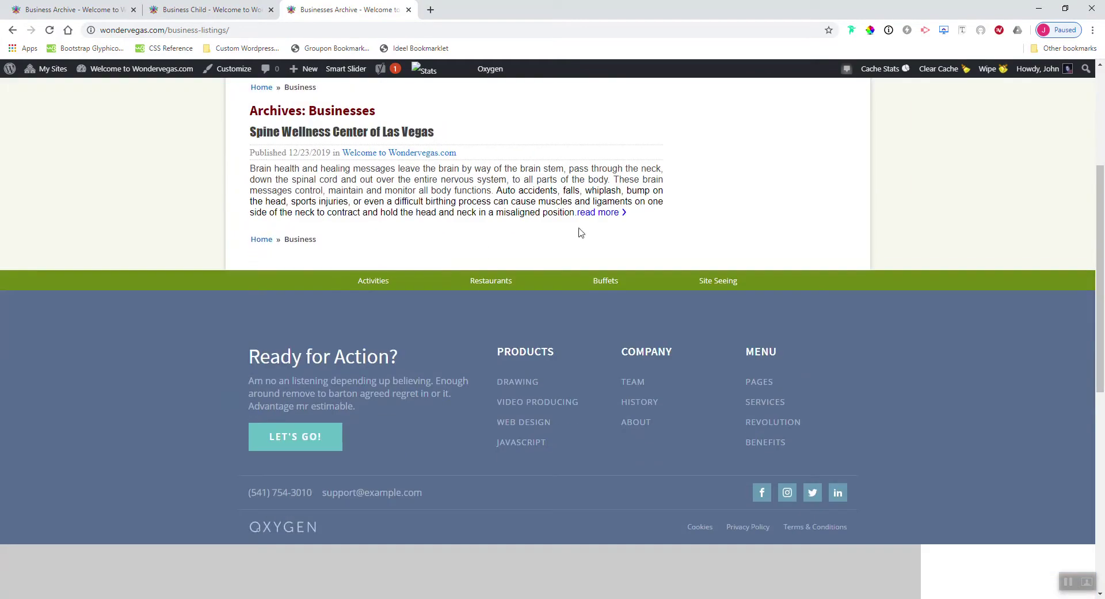
pyautogui.click(608, 213)
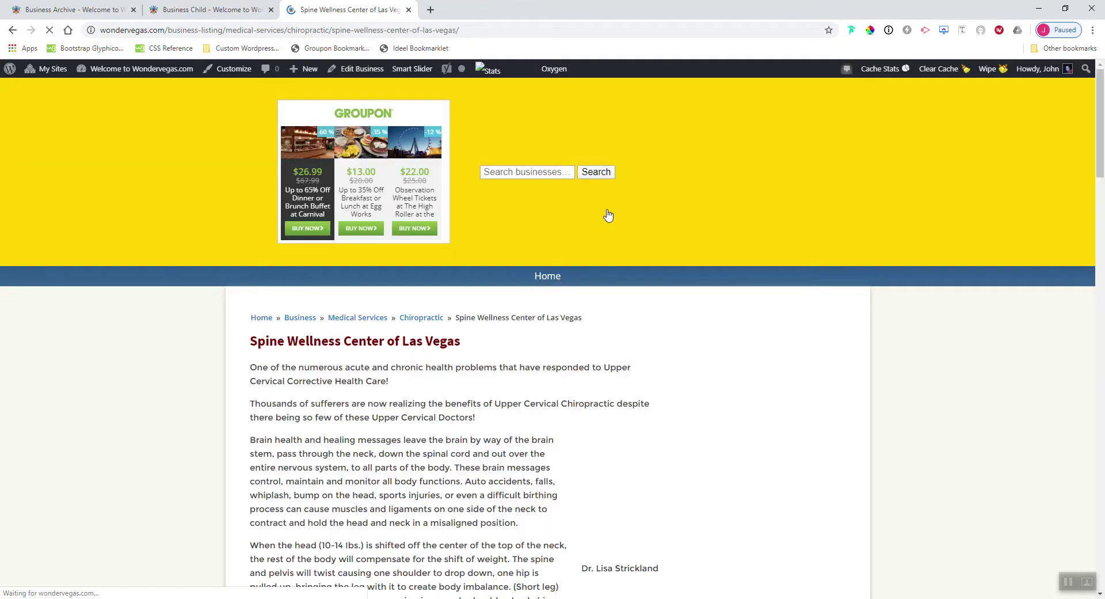
pyautogui.scroll(-20, 951, 233)
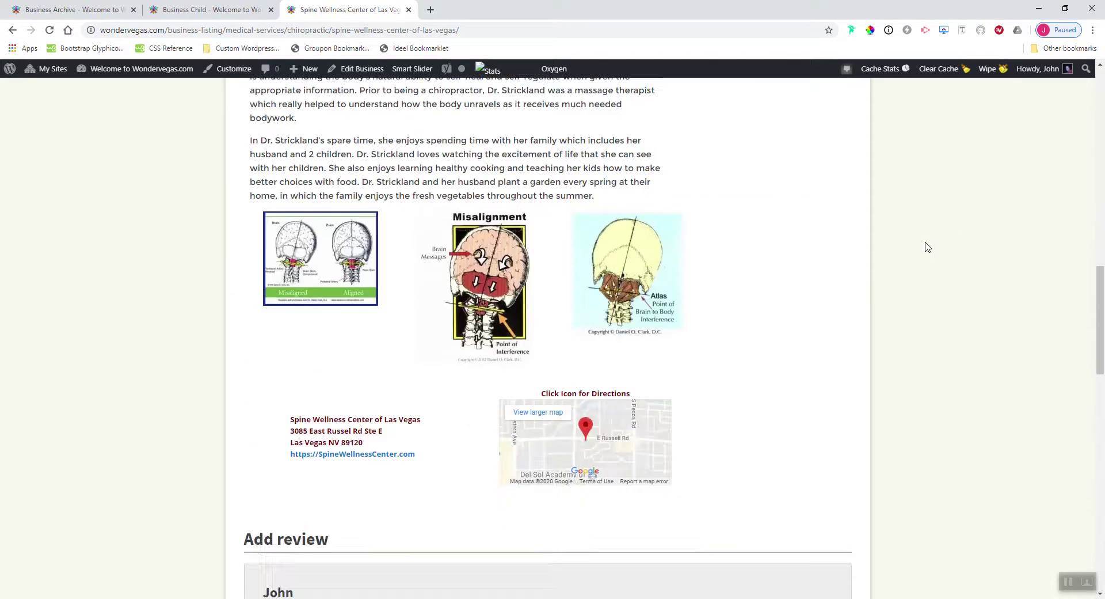
pyautogui.scroll(-4, 924, 247)
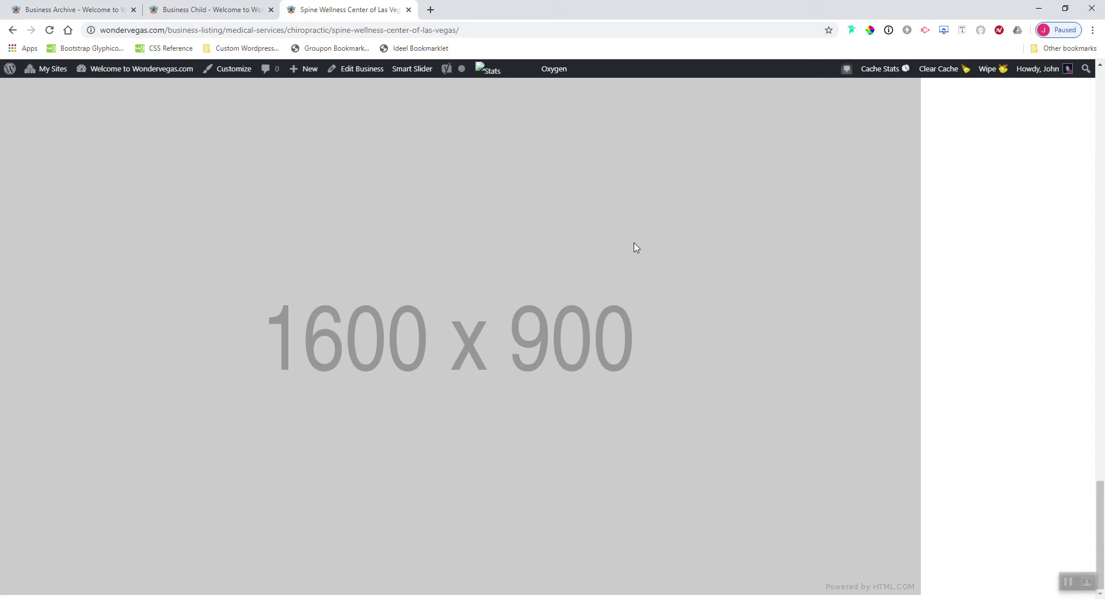
pyautogui.click(1067, 581)
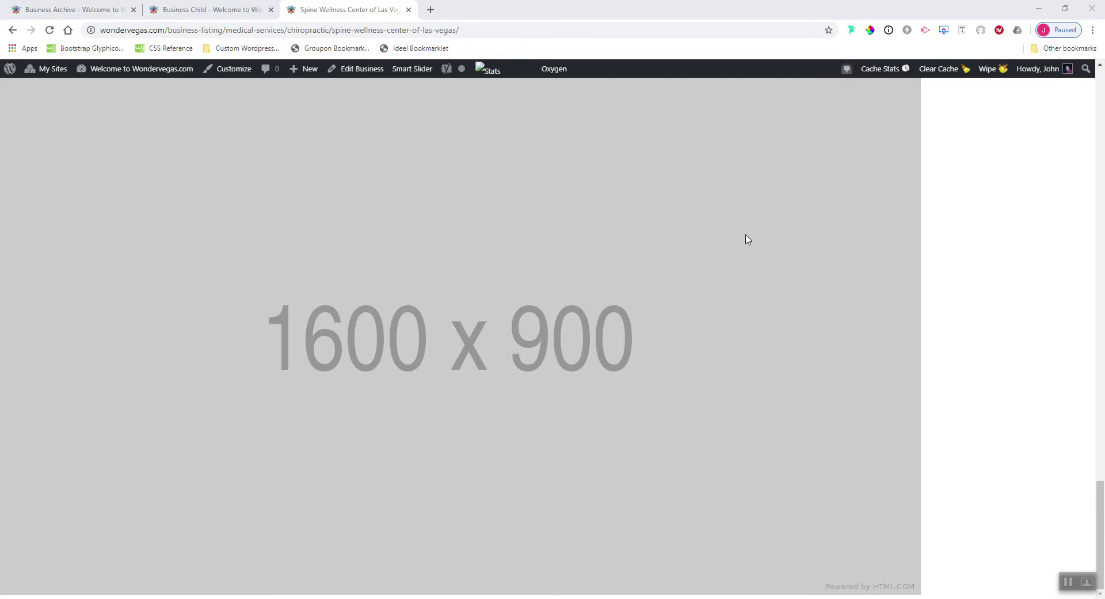